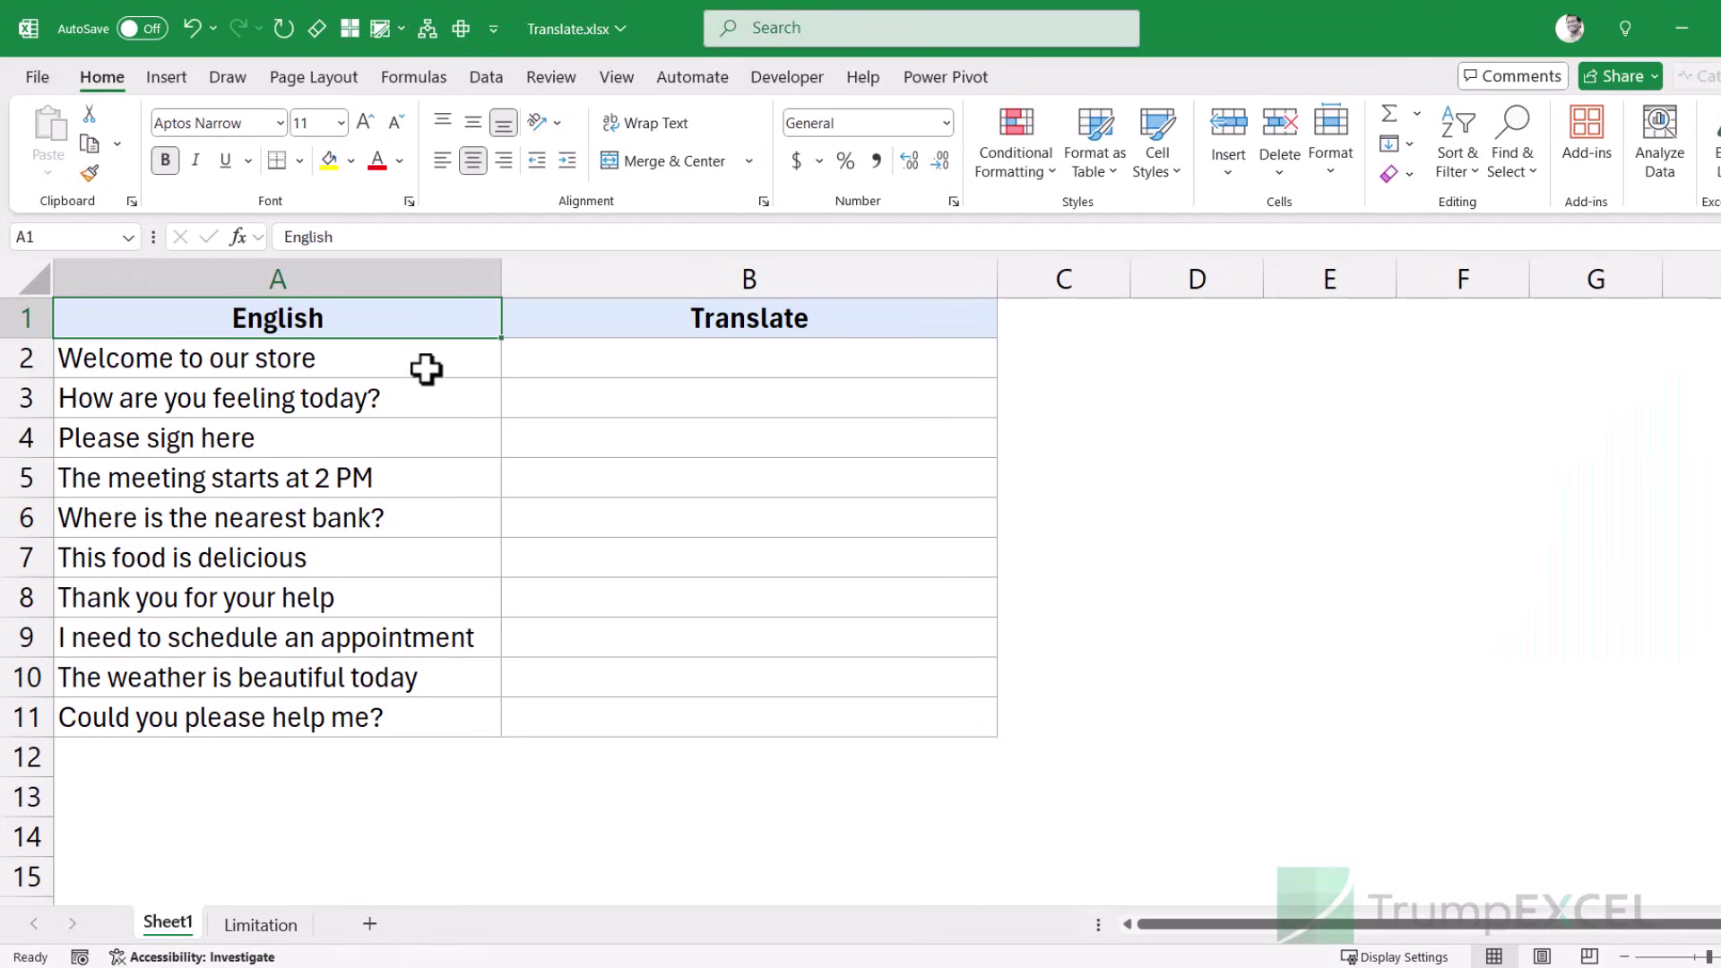
# Step: After selecting the phrases in A2:A11, begin B2's formula as =TRANSLATE(A2, using the TRANSLATE suggestion
pyautogui.moveTo(426, 369); pyautogui.dragTo(424, 703)
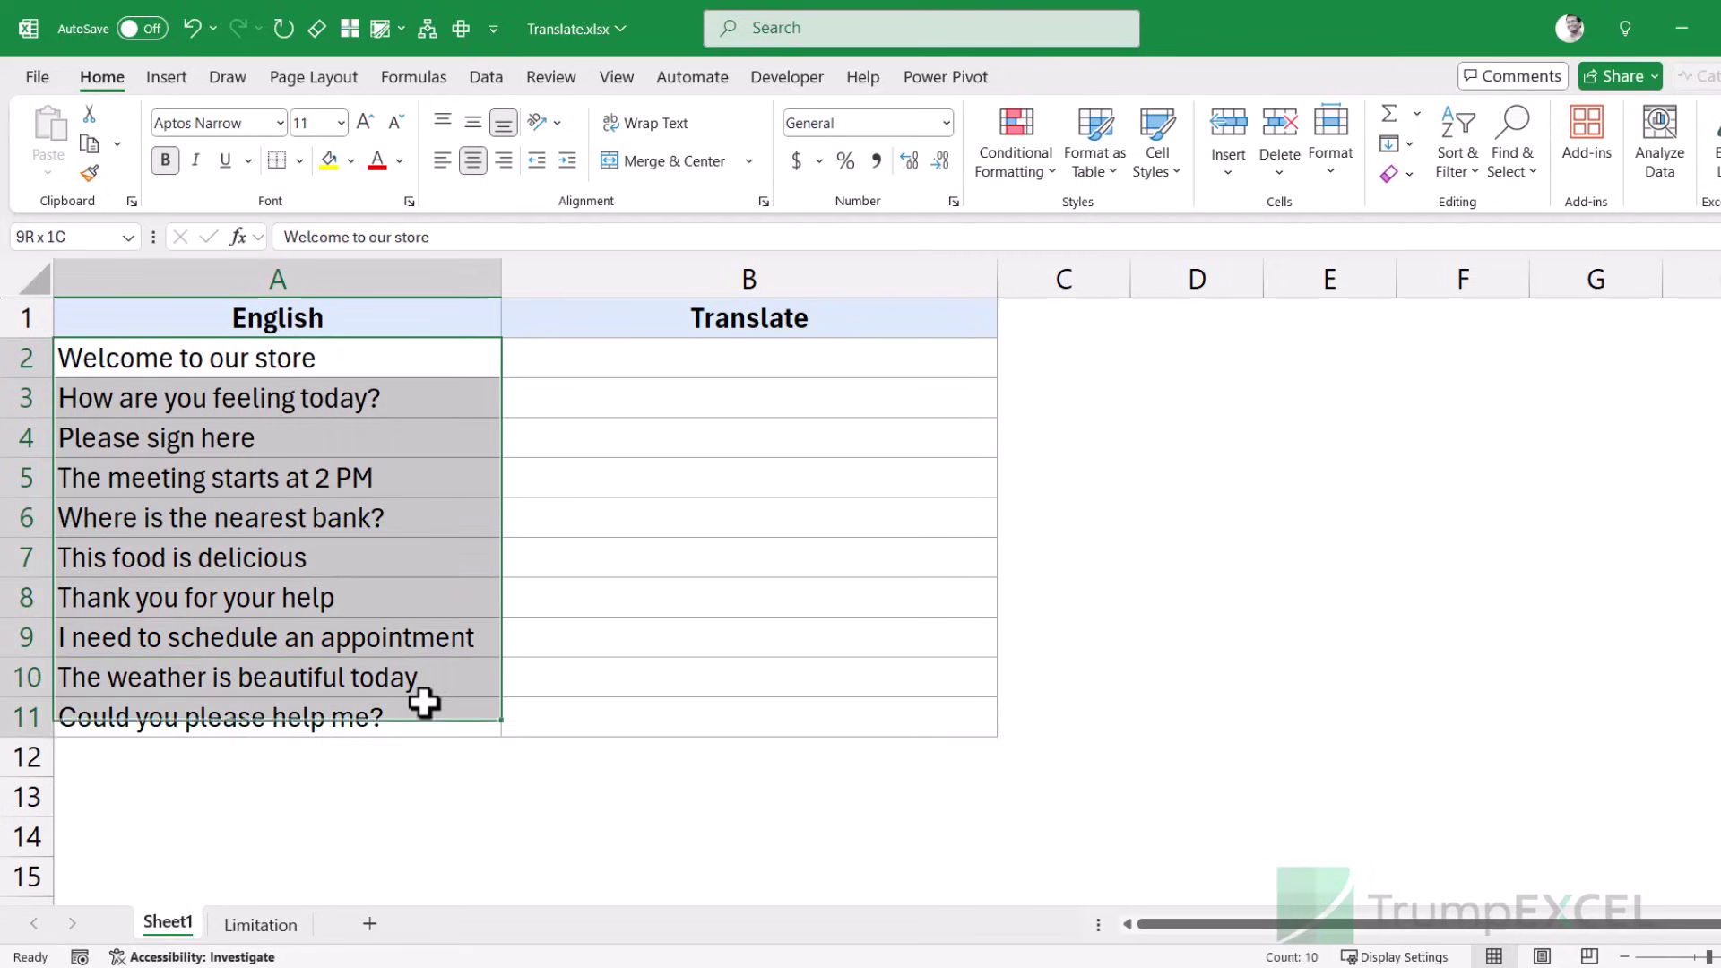
pyautogui.click(587, 365)
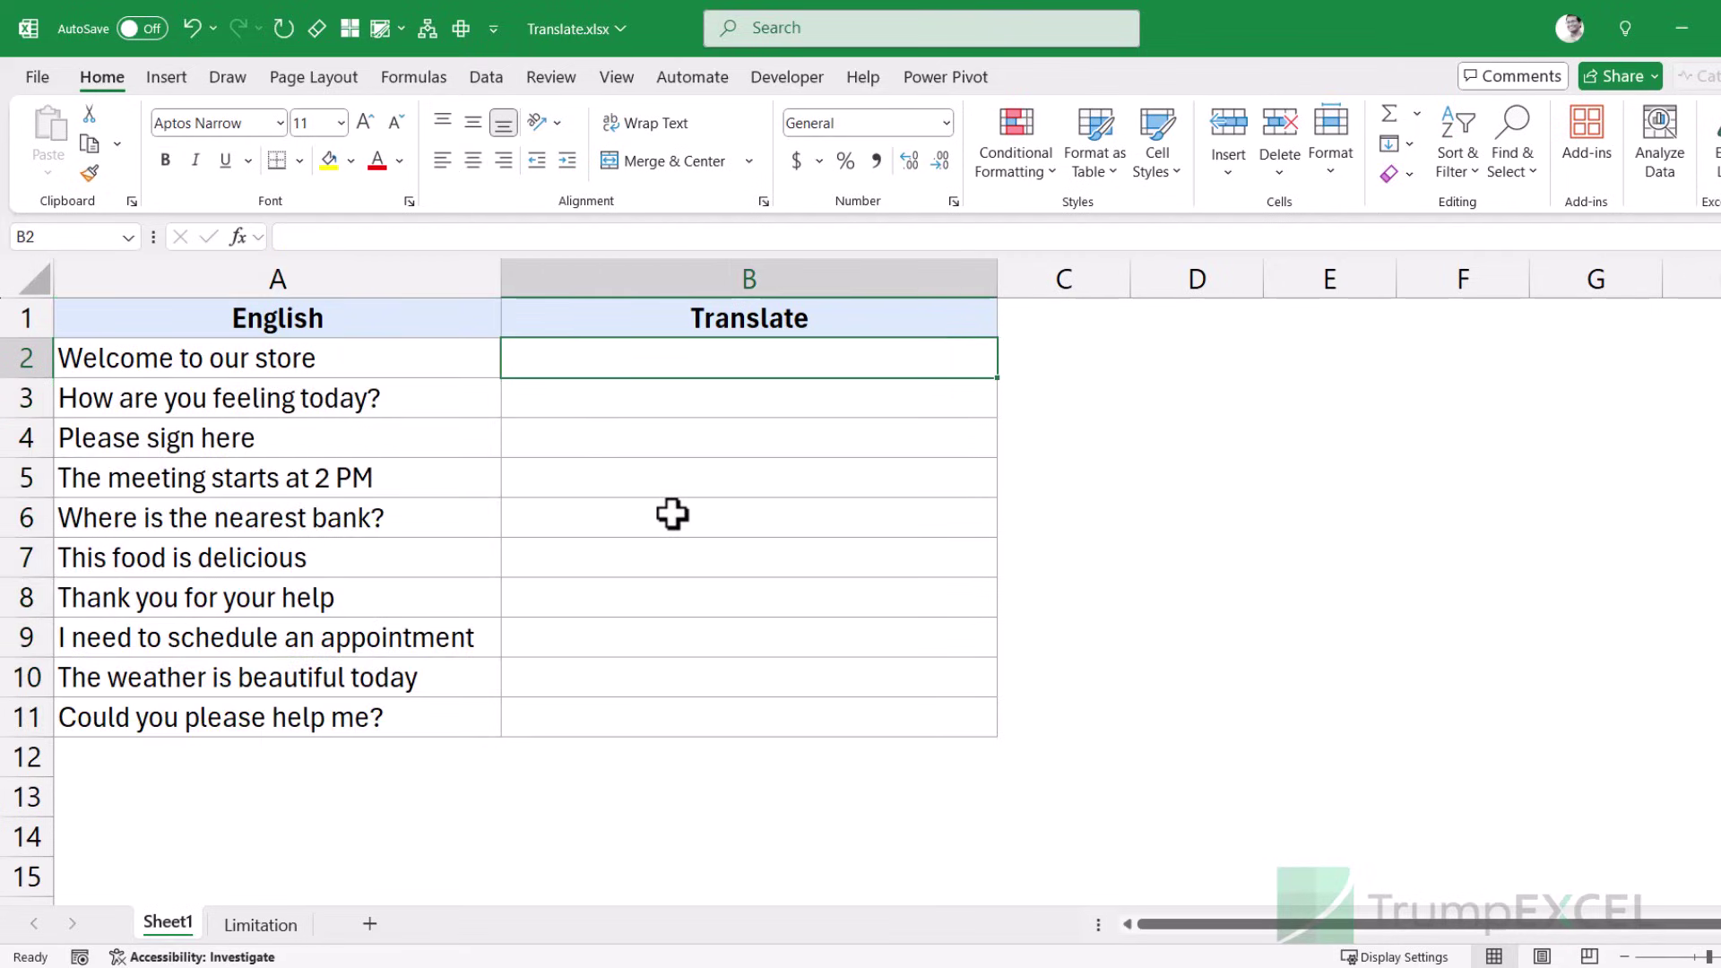
pyautogui.write('=tra')
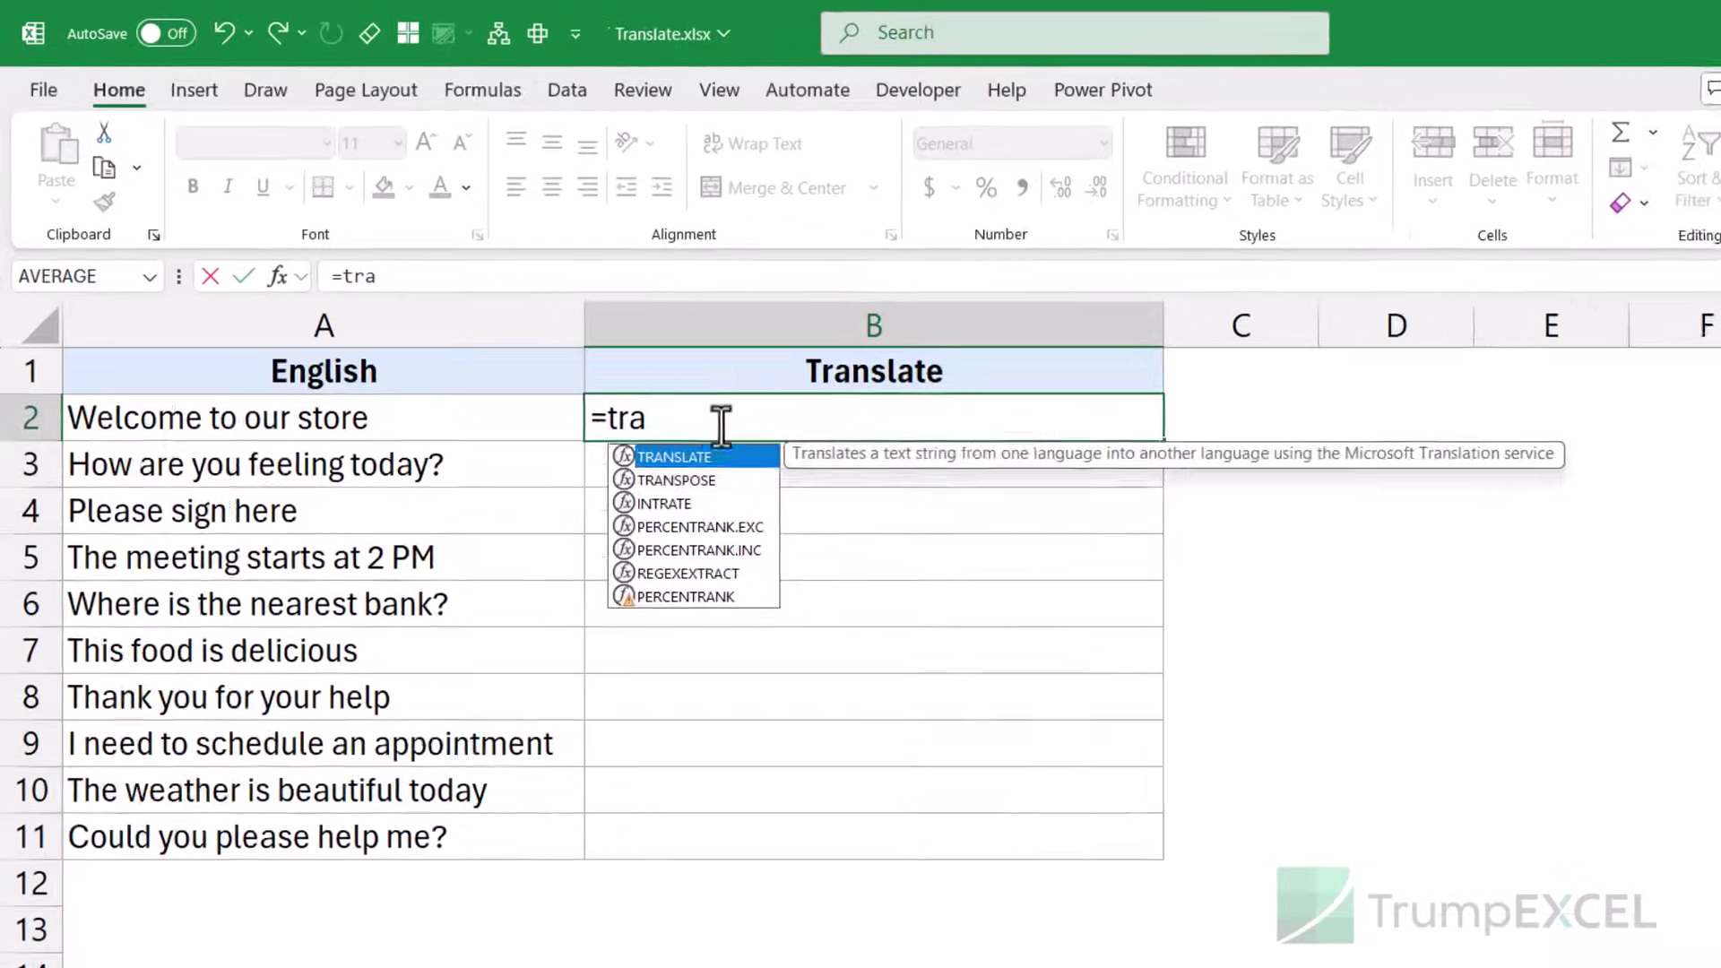
pyautogui.press('Tab')
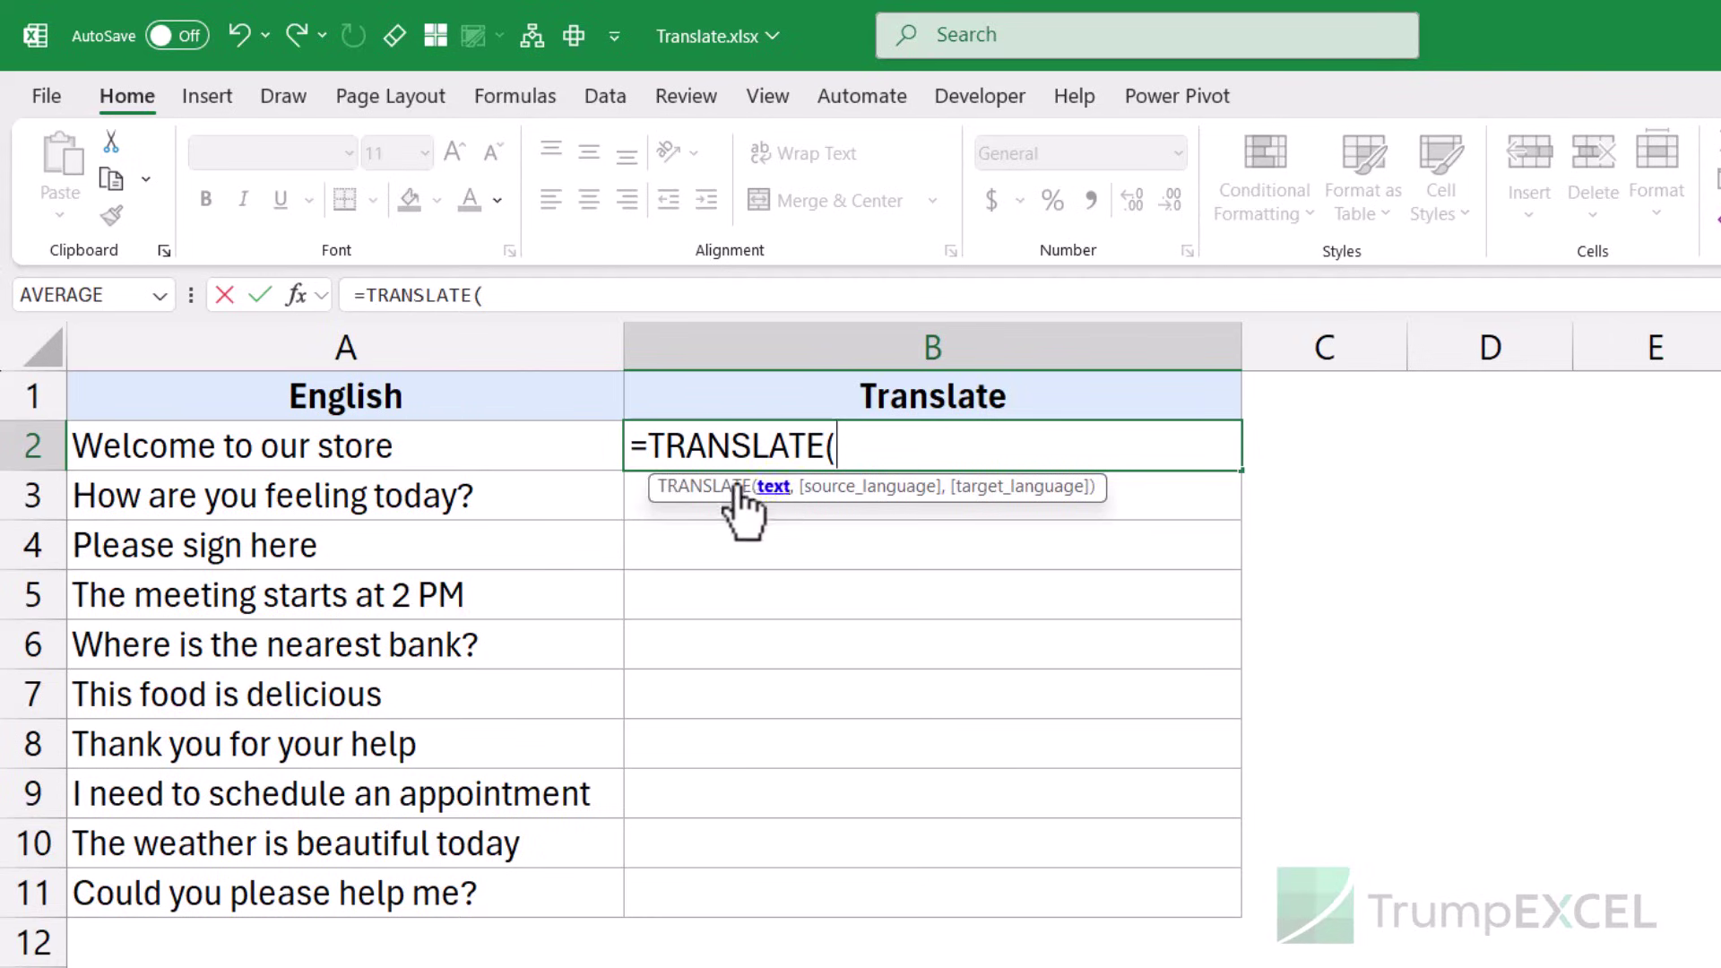
pyautogui.click(511, 449)
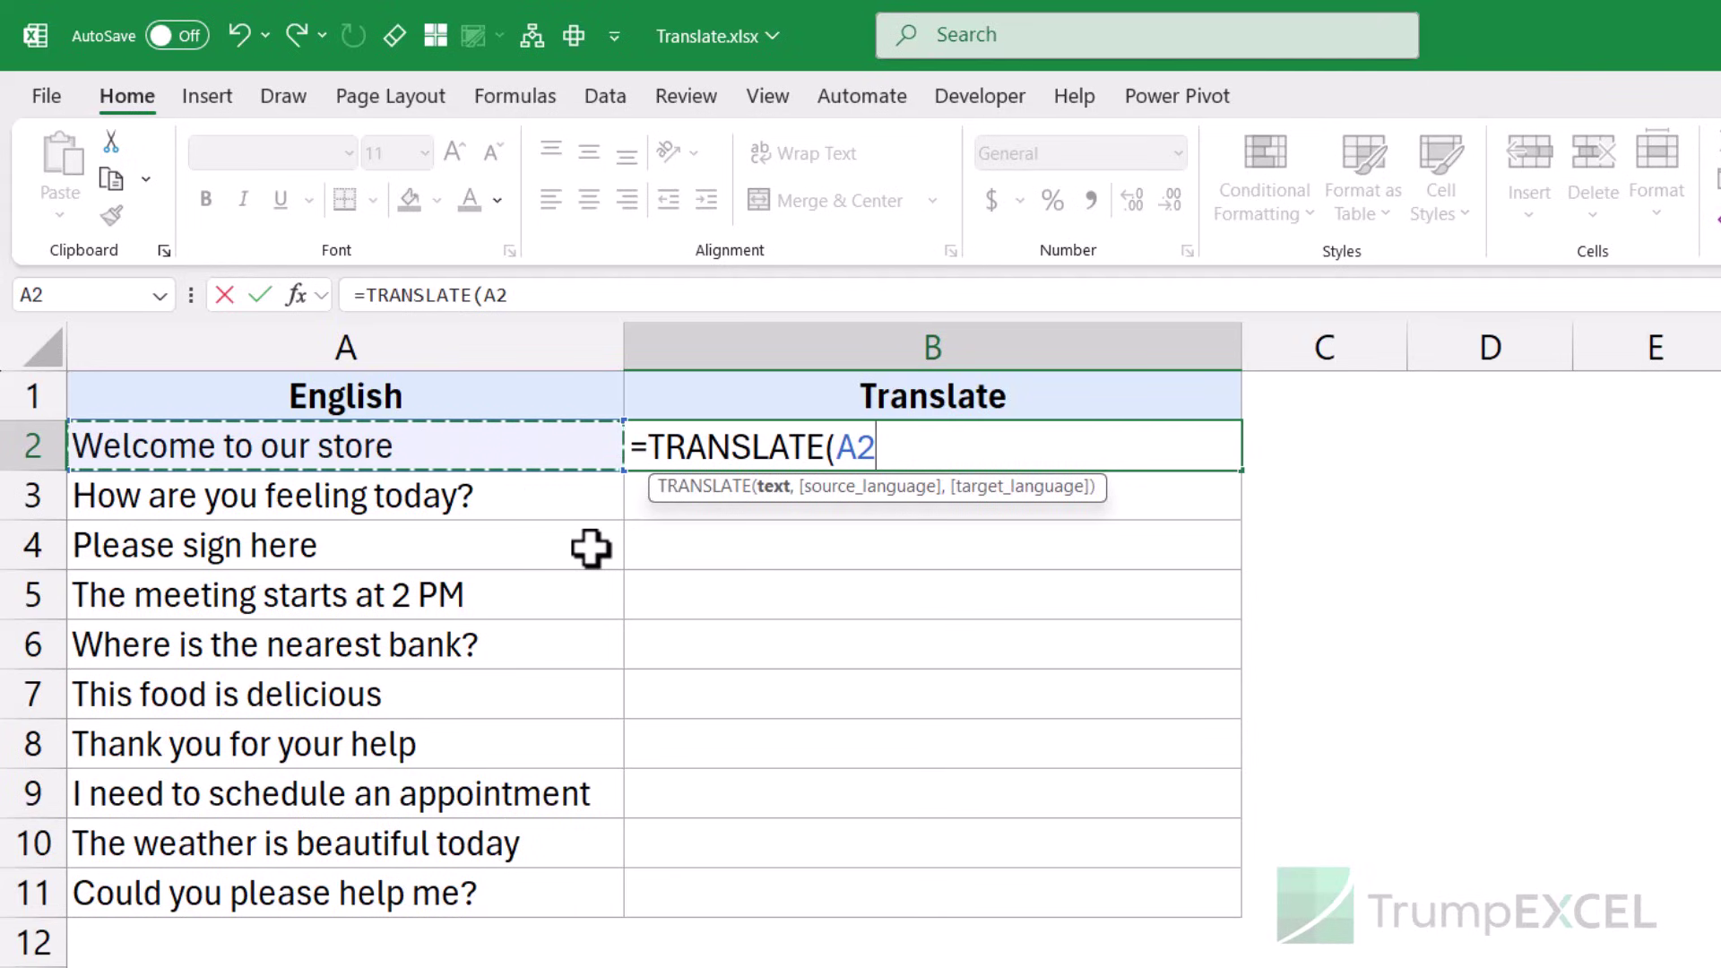
pyautogui.write(',')
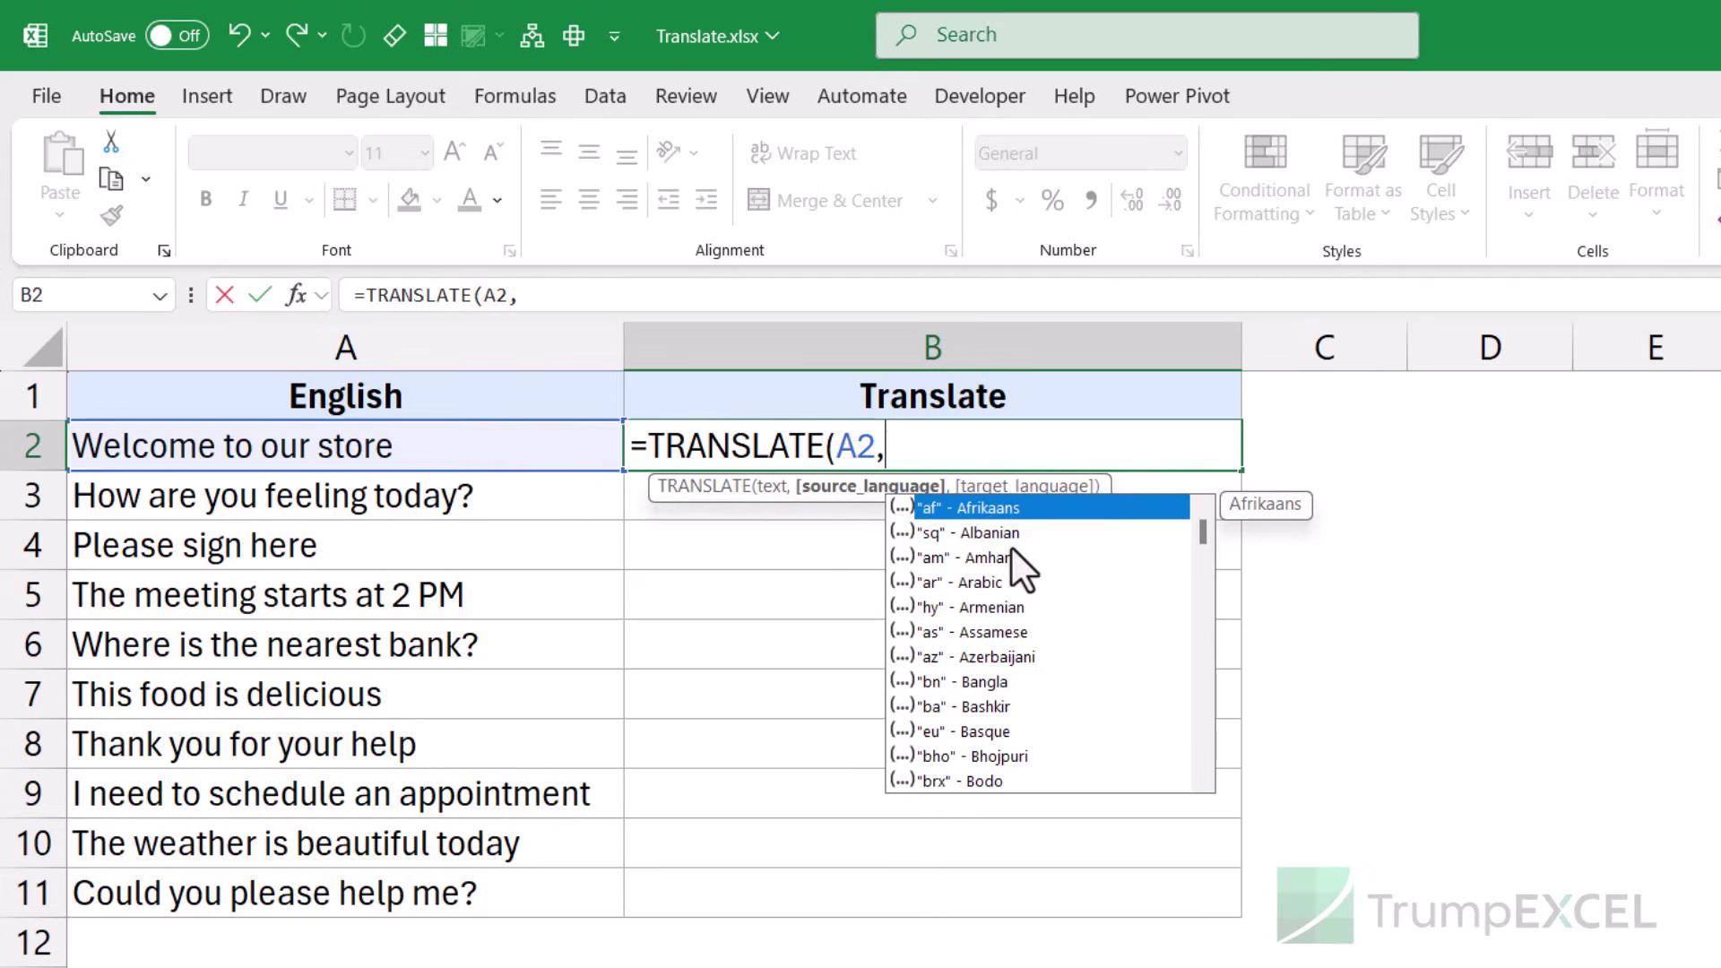
# Step: Finish B2 as =TRANSLATE(A2,"en","es") so it returns 'Bienvenidos a nuestra tienda'
pyautogui.moveTo(1201, 534)
pyautogui.mouseDown()
pyautogui.moveTo(1201, 761)
pyautogui.moveTo(1192, 532)
pyautogui.mouseUp()
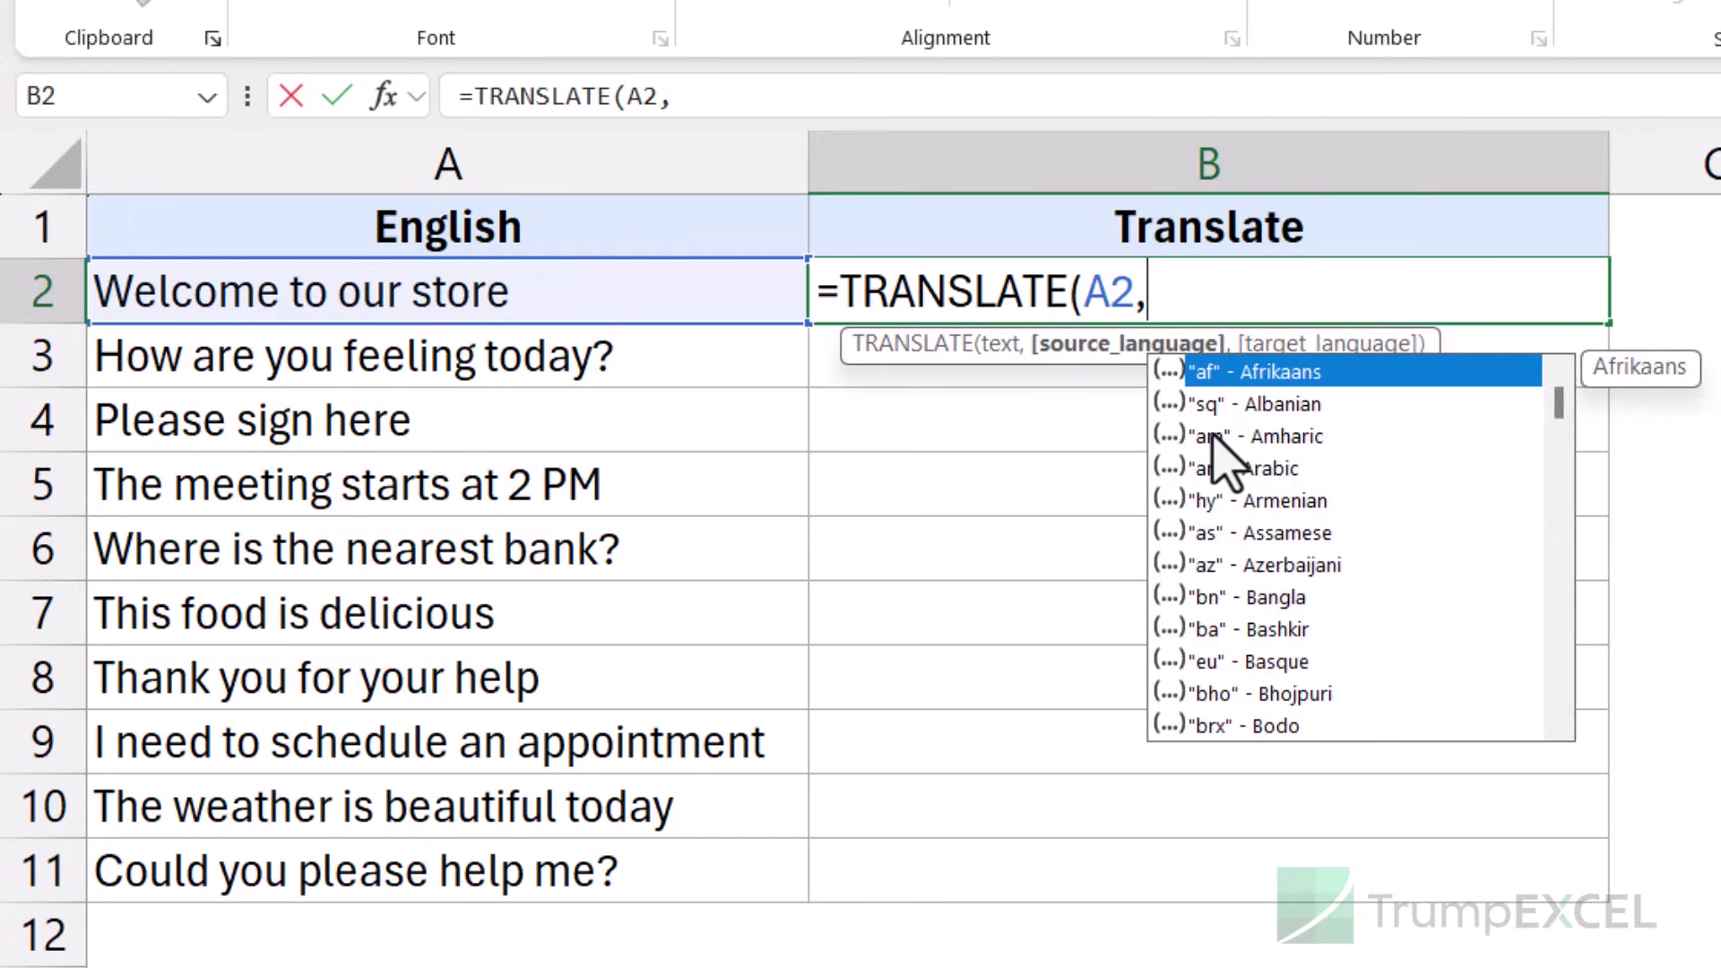
pyautogui.write('"en')
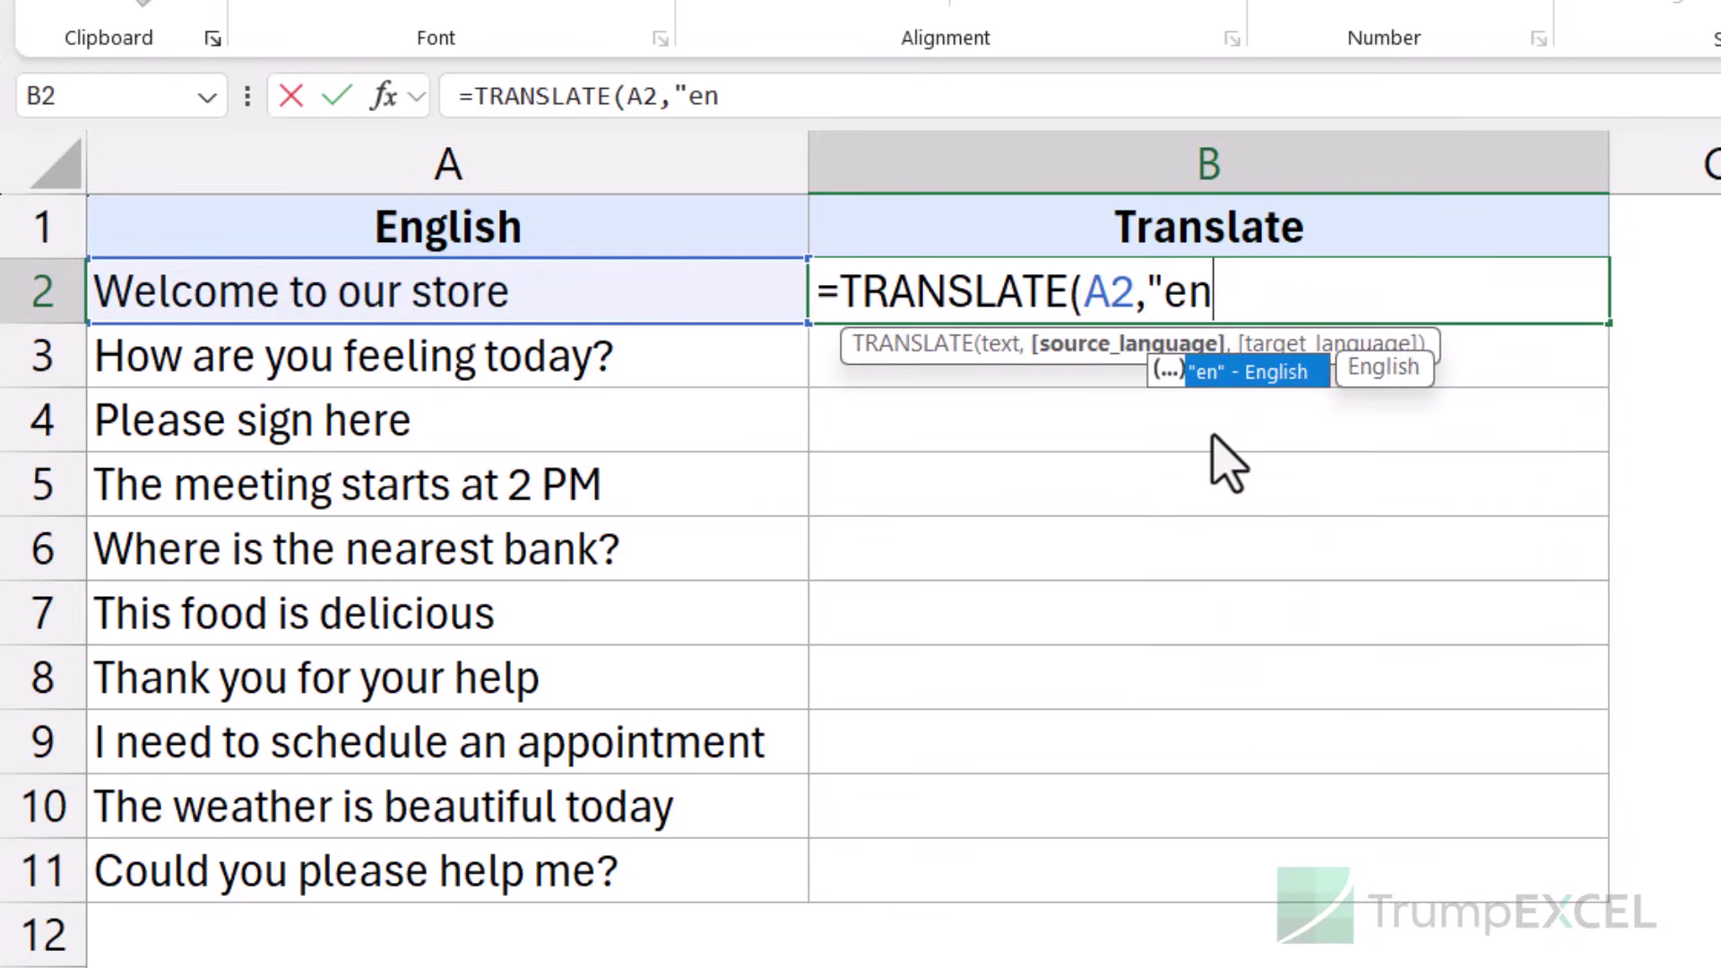
pyautogui.press('Escape')
pyautogui.write('""')
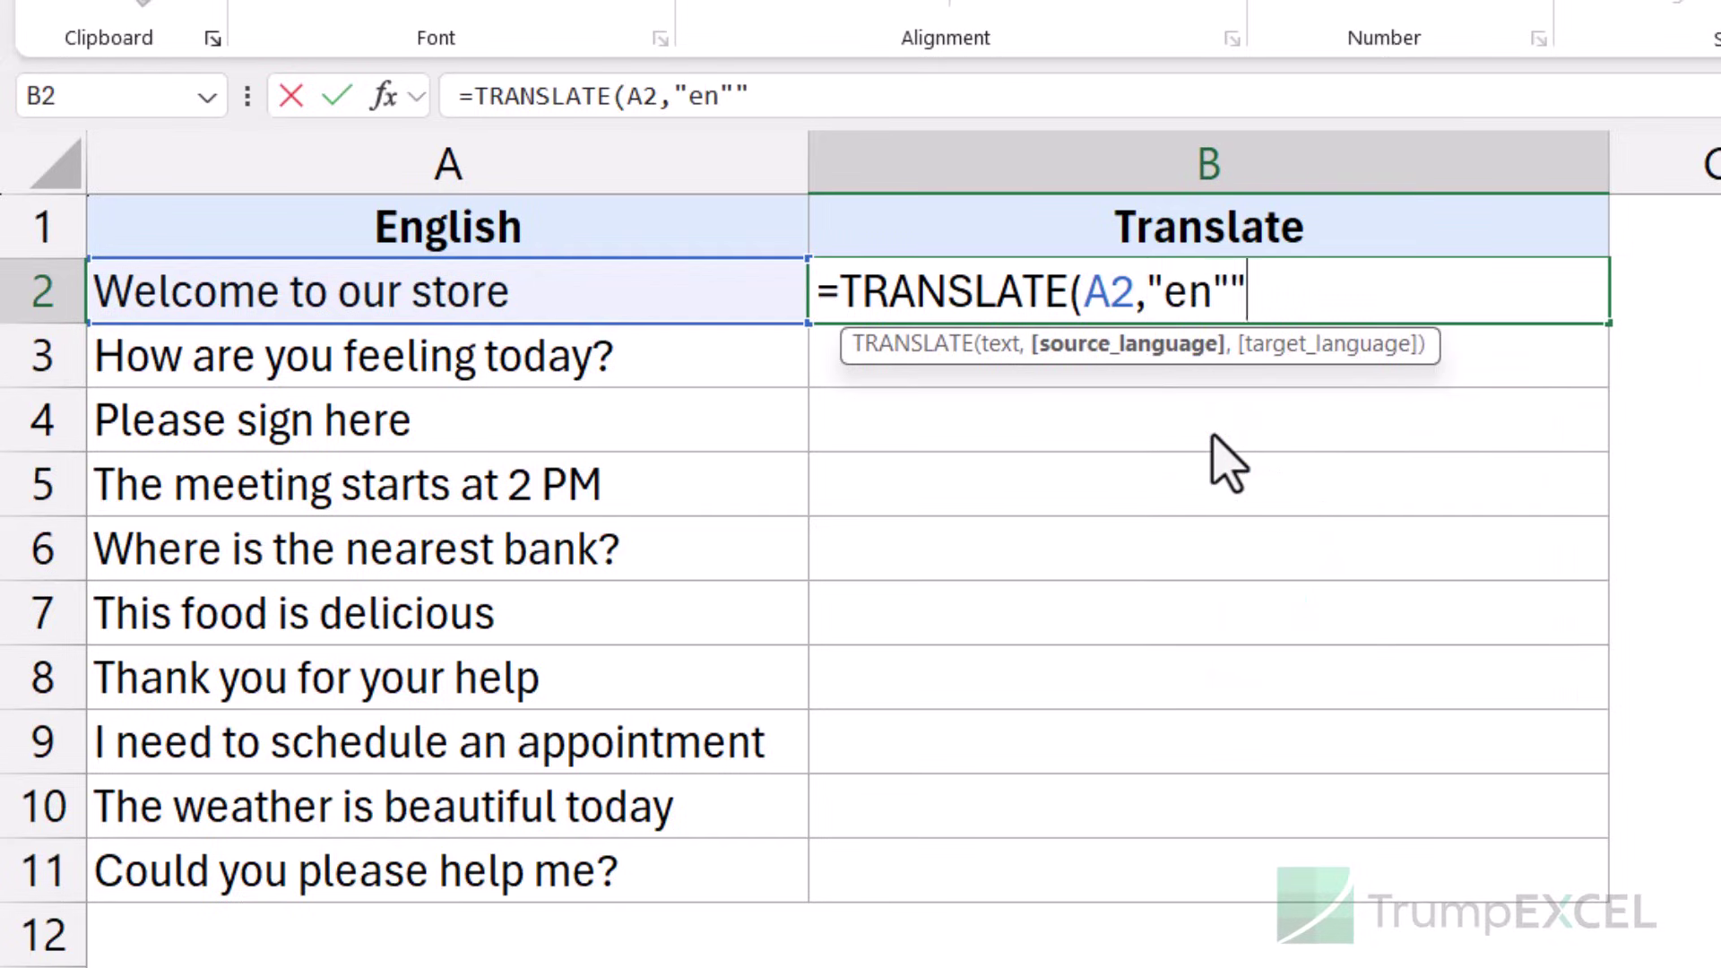
pyautogui.press('BackSpace')
pyautogui.write(',')
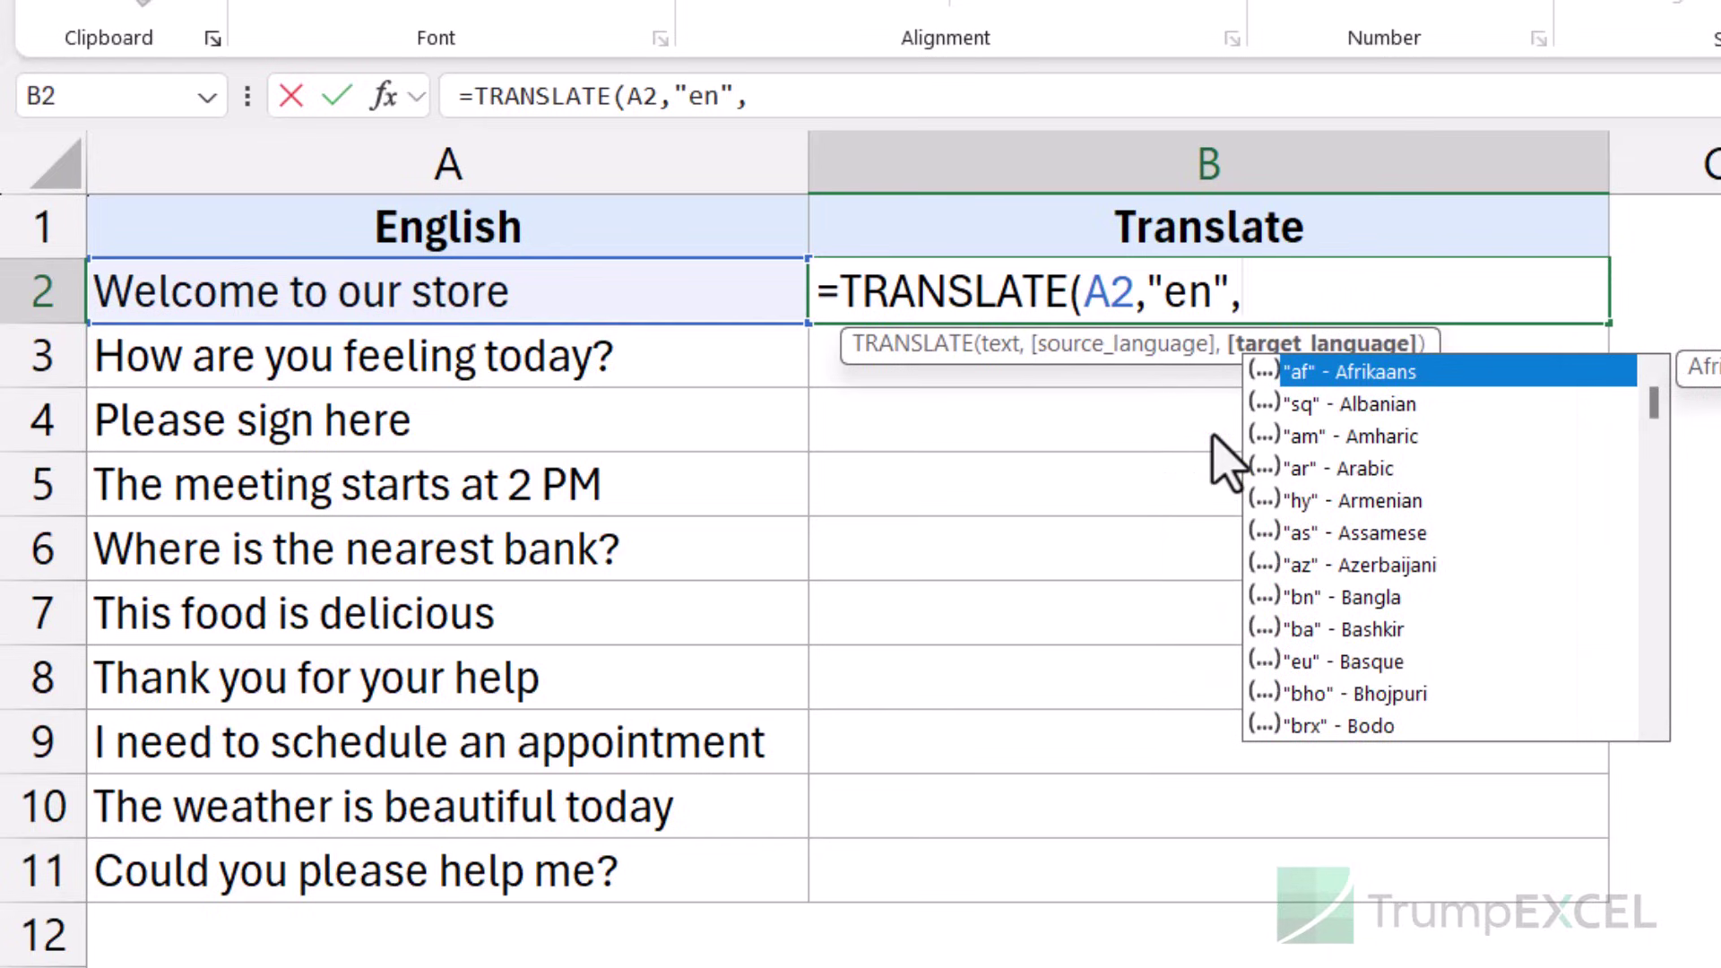
pyautogui.write('"es')
pyautogui.press('Escape')
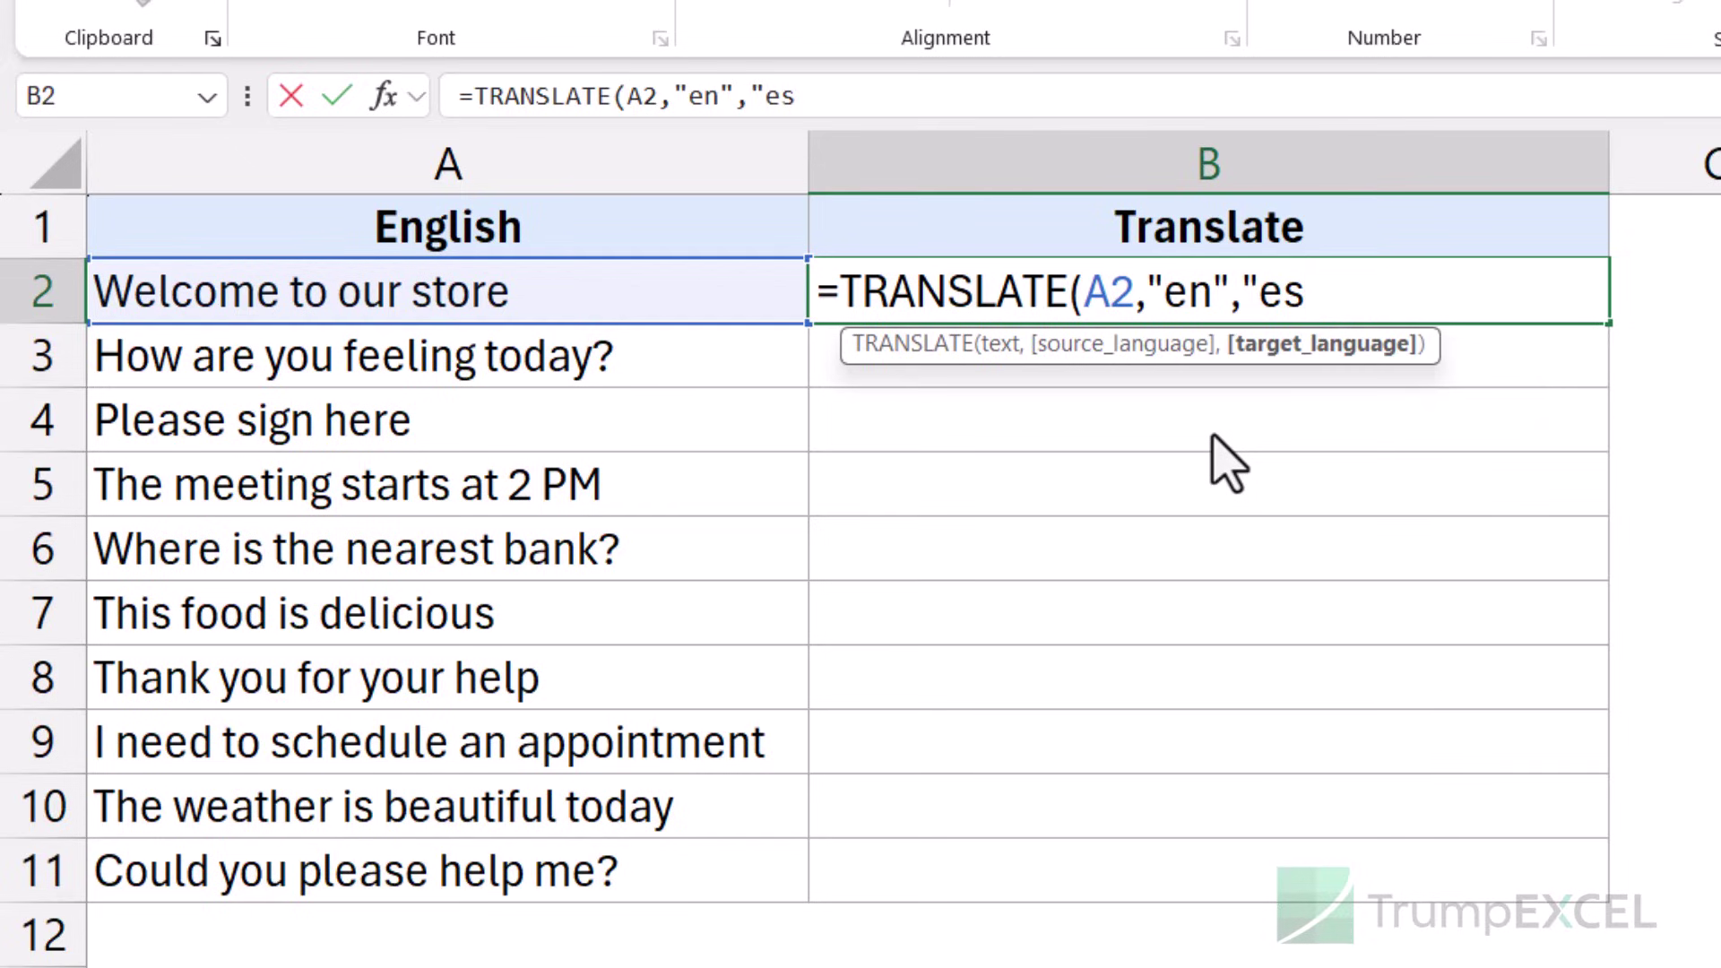
pyautogui.write('"')
pyautogui.press('BackSpace')
pyautogui.write(')')
pyautogui.press('Return')
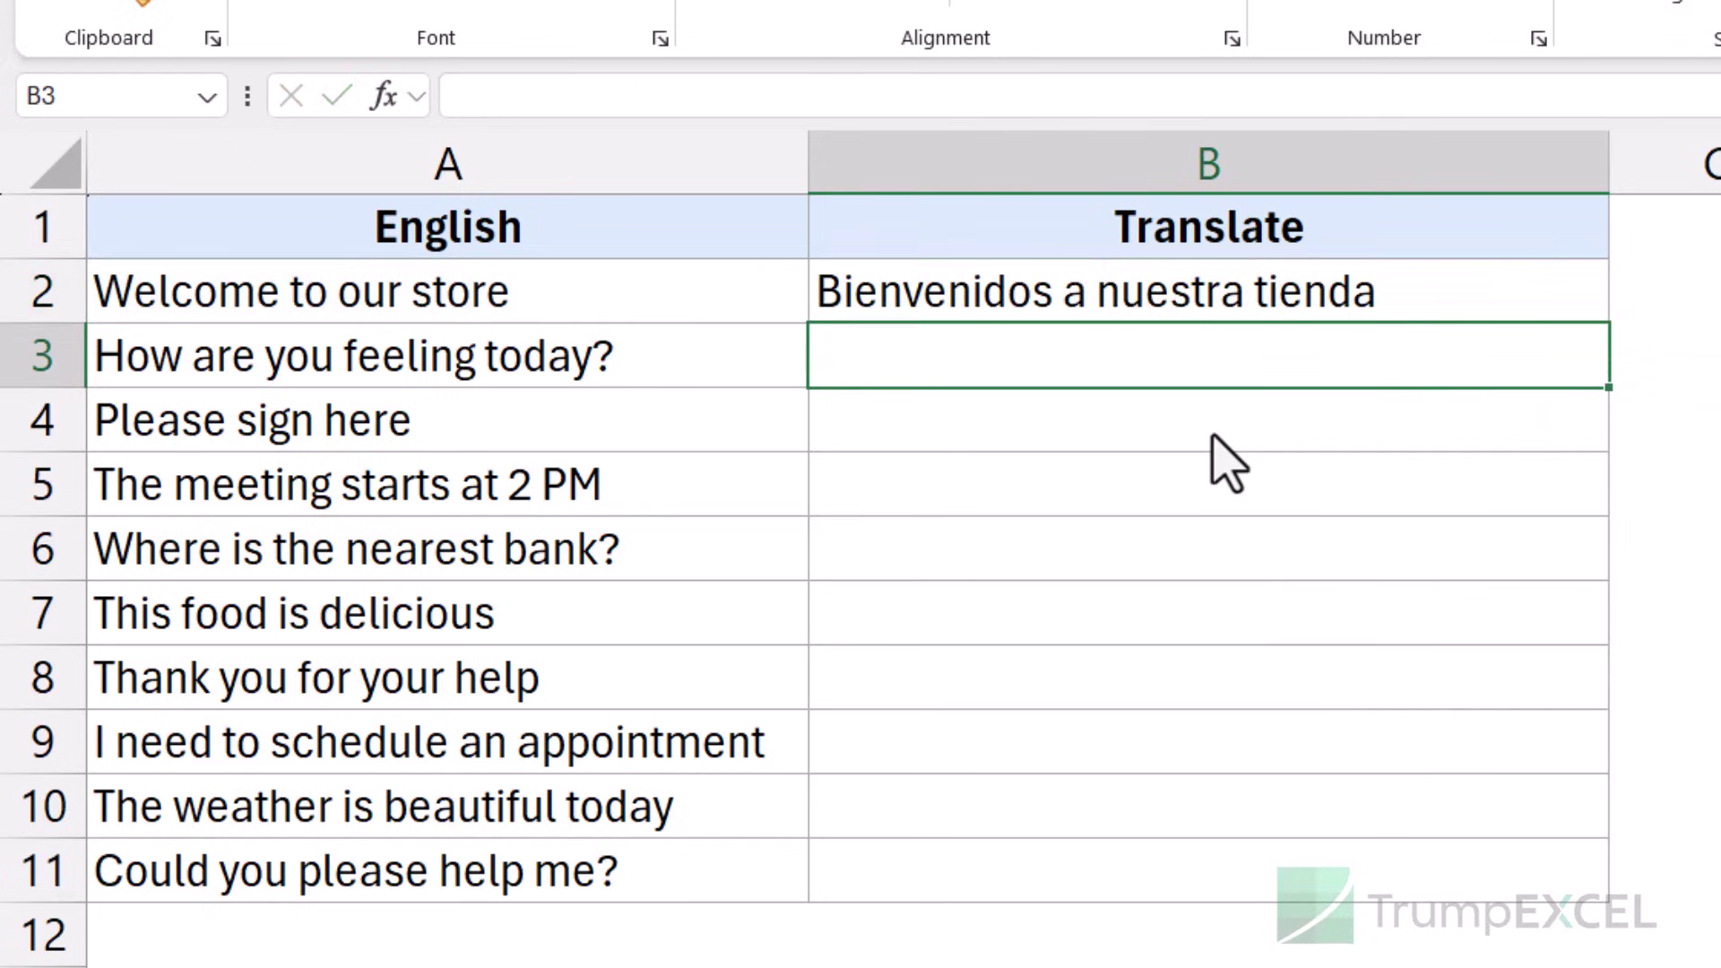
# Step: Fill B2's TRANSLATE formula down to B11, then reopen B2's formula for editing
pyautogui.press('Up')
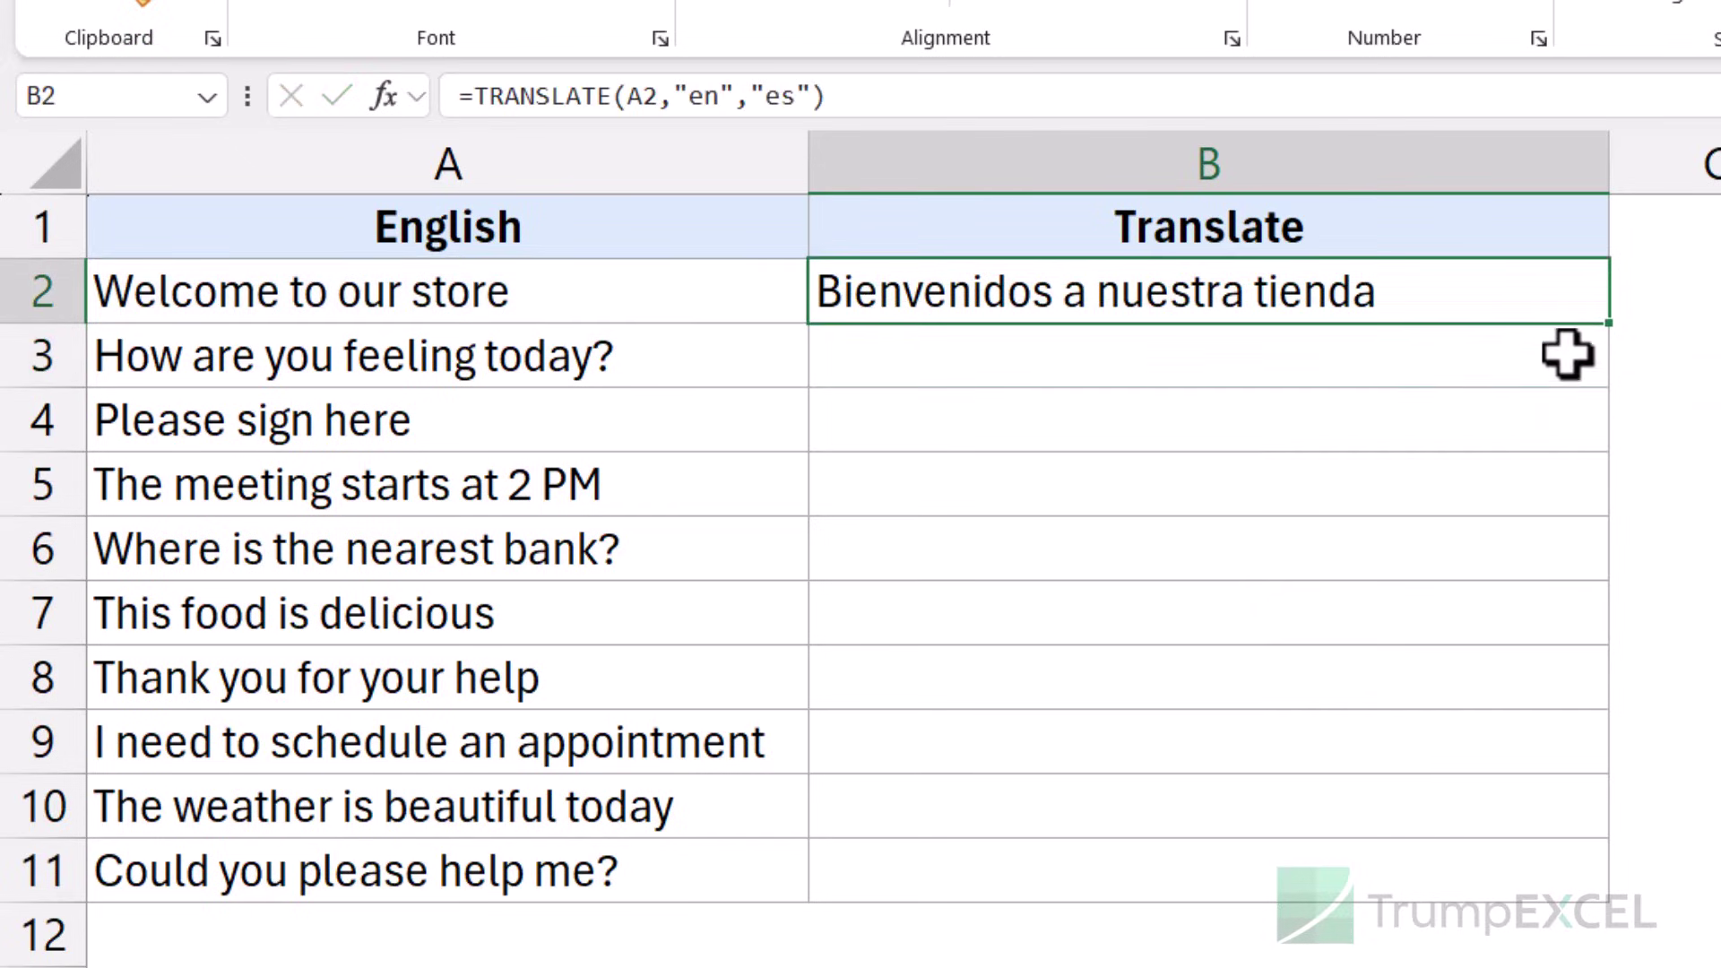
pyautogui.moveTo(1618, 332); pyautogui.dragTo(1556, 883)
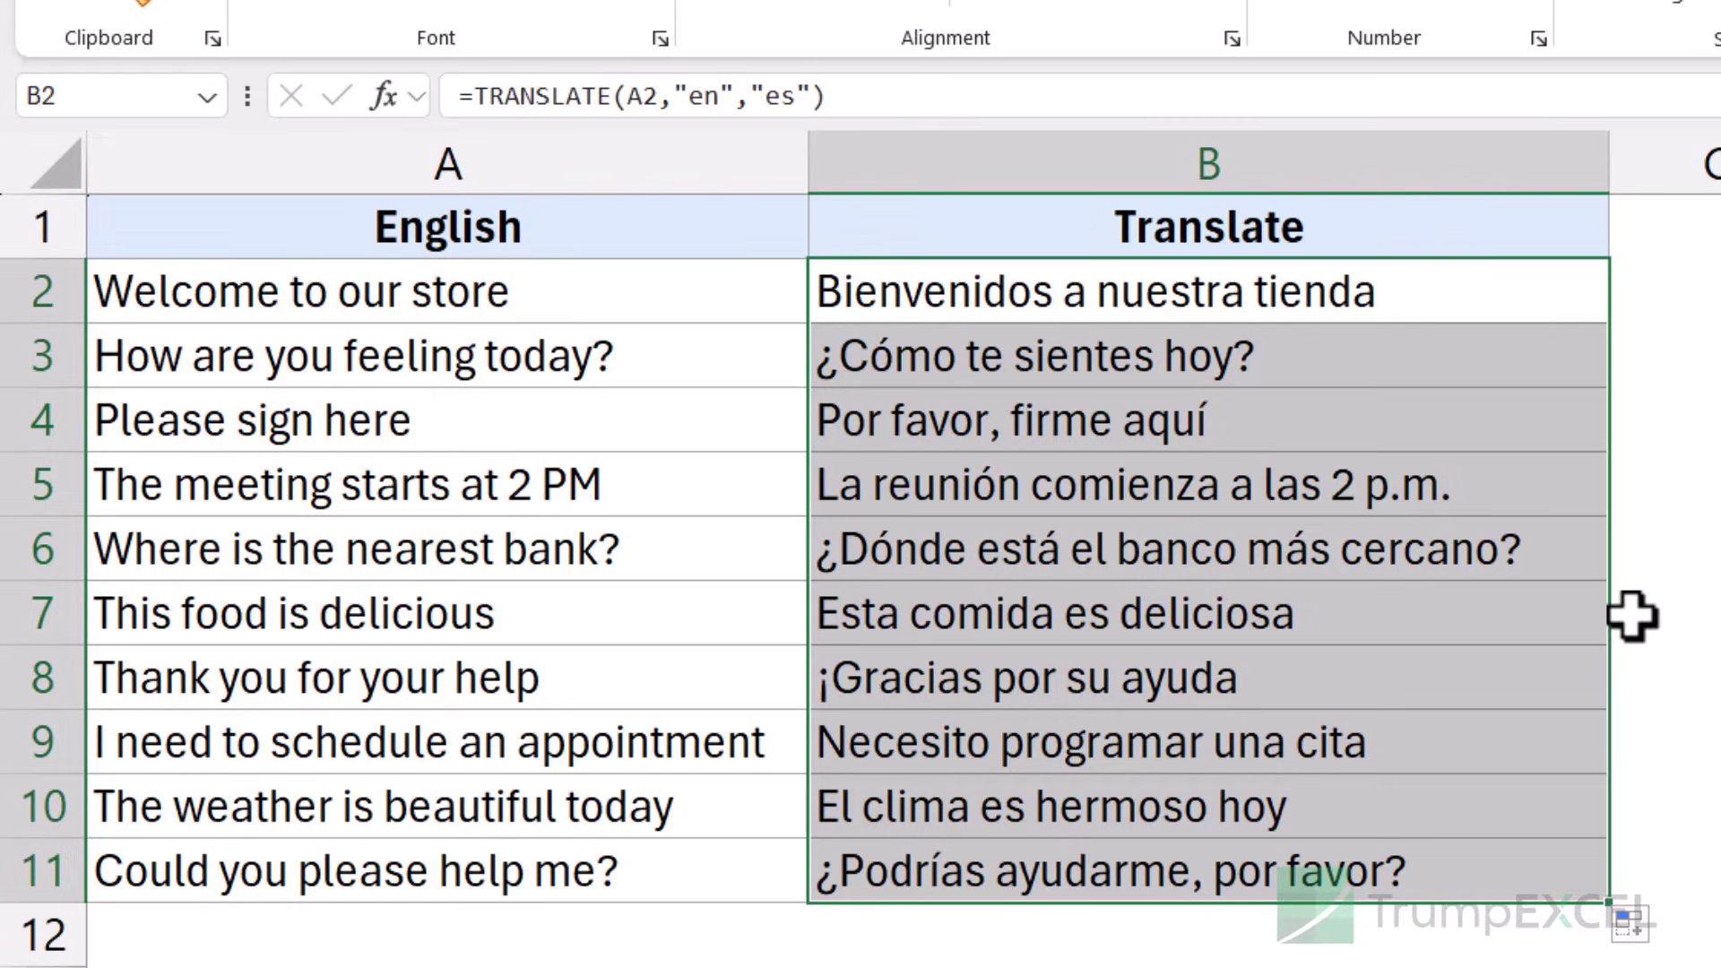
pyautogui.click(1528, 292)
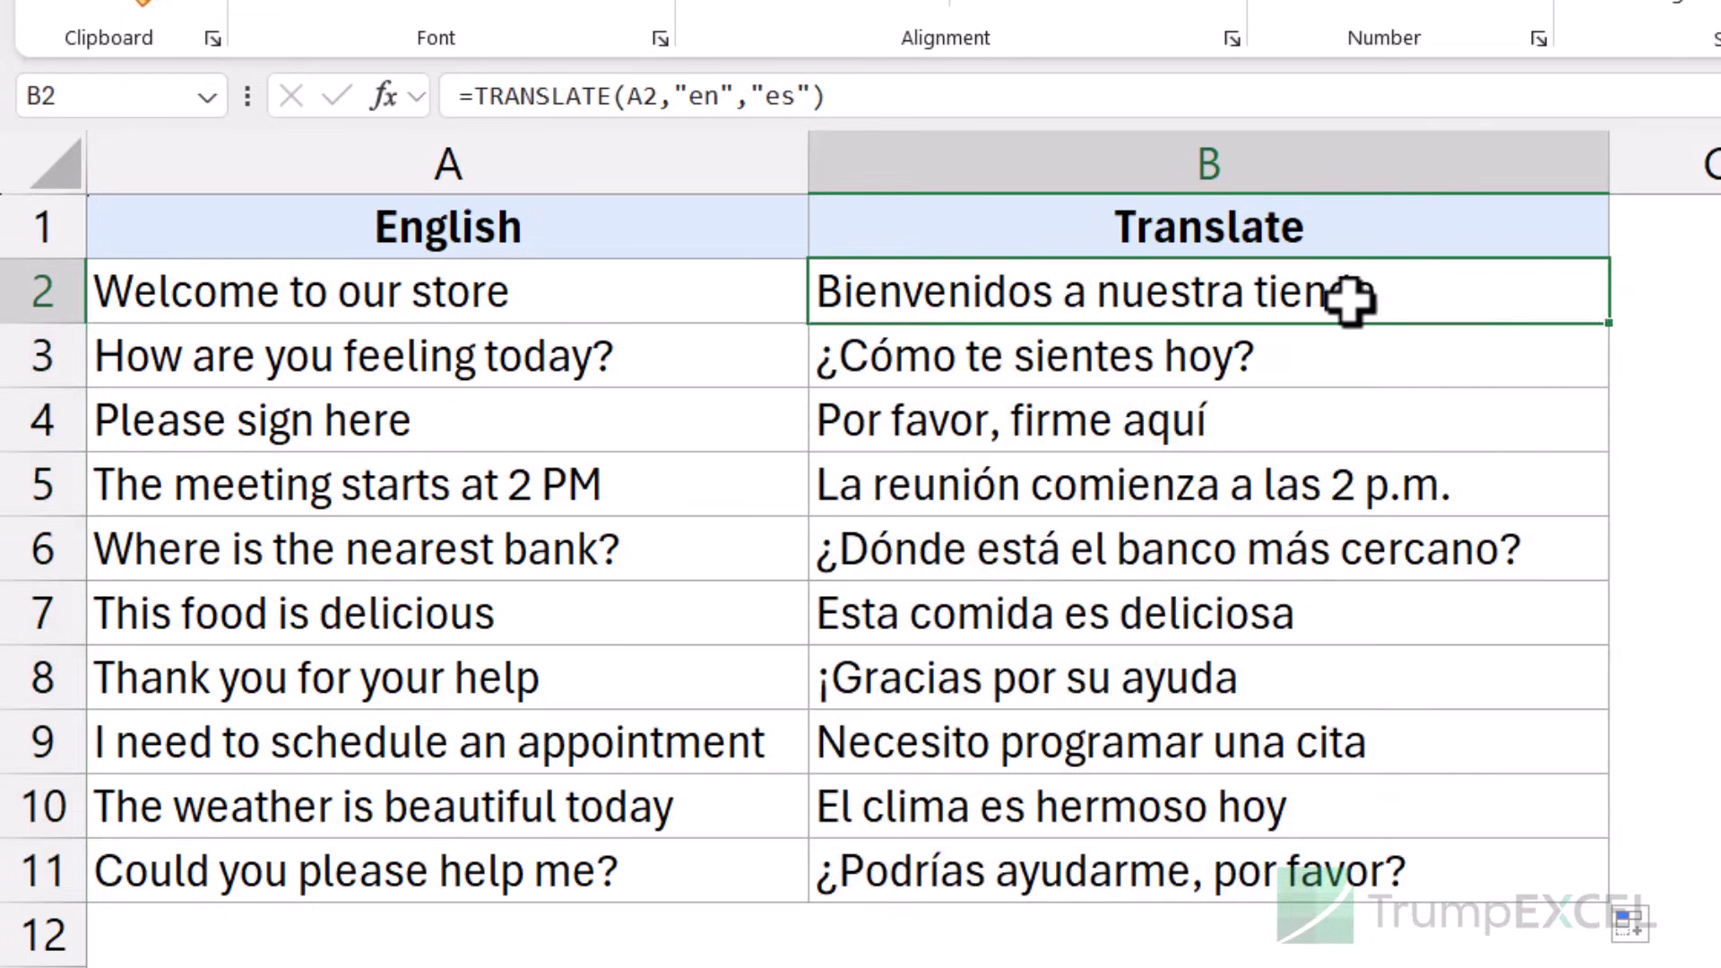
pyautogui.doubleClick(1237, 292)
# Step: Replace the "es" target code in B2 with "hi" and fill the Hindi formula down to B11
pyautogui.moveTo(1259, 292); pyautogui.dragTo(1300, 292)
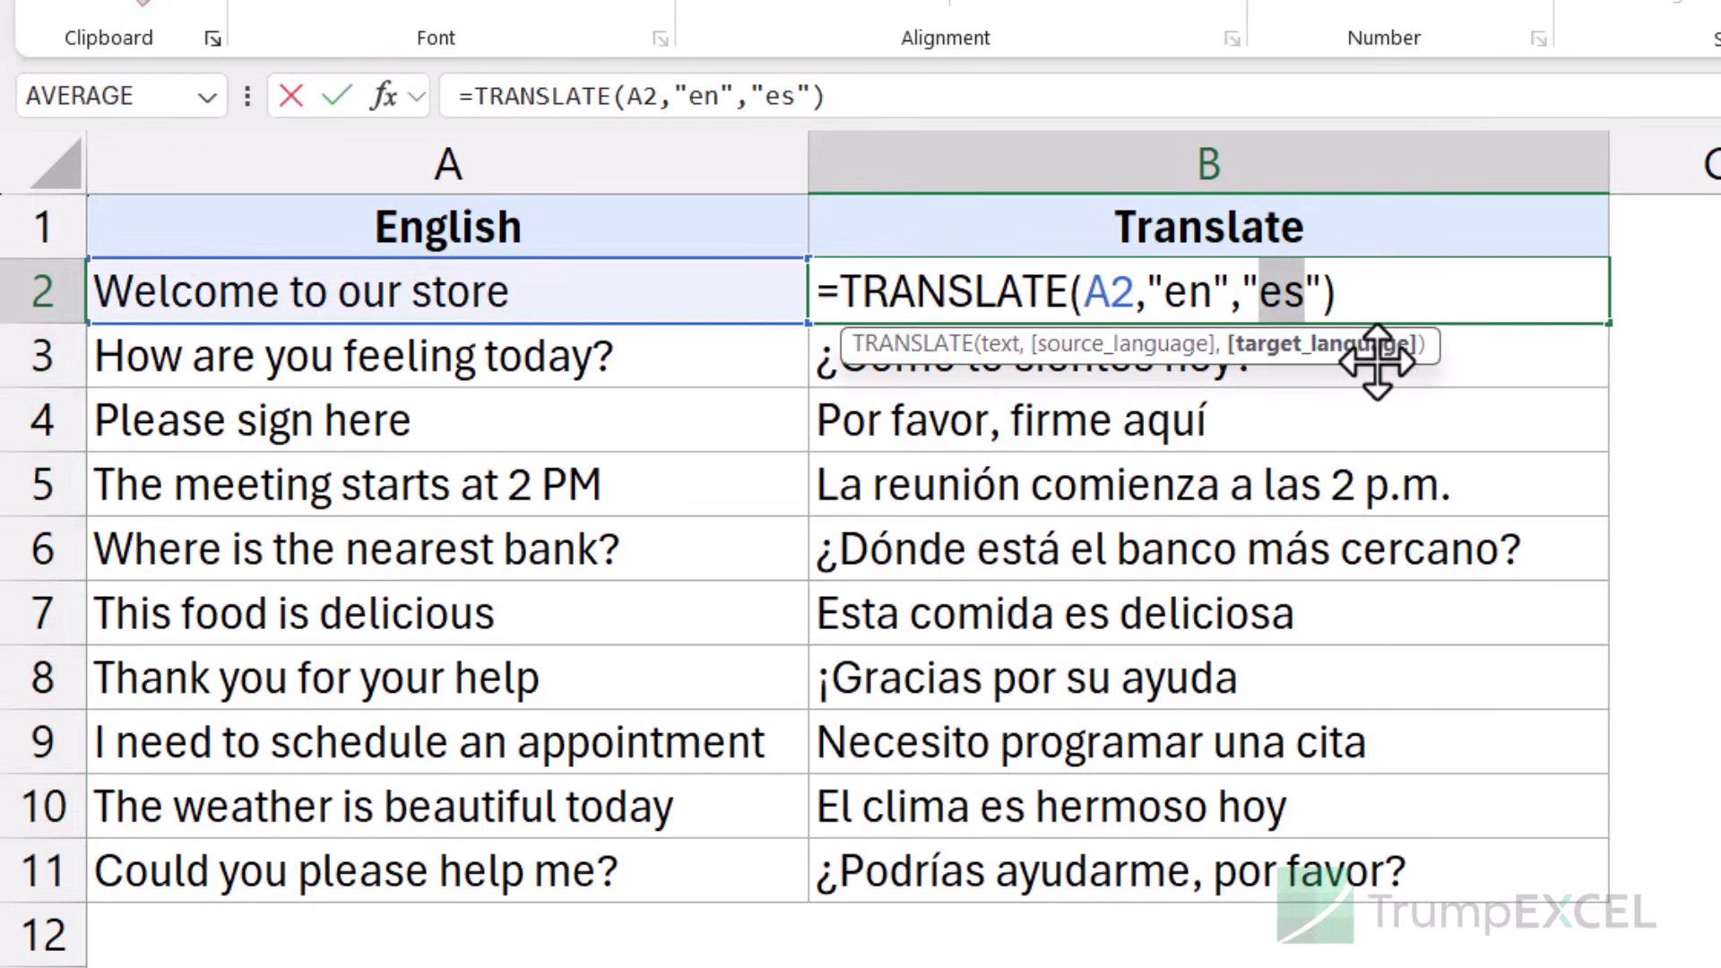
pyautogui.write('hi')
pyautogui.press('Return')
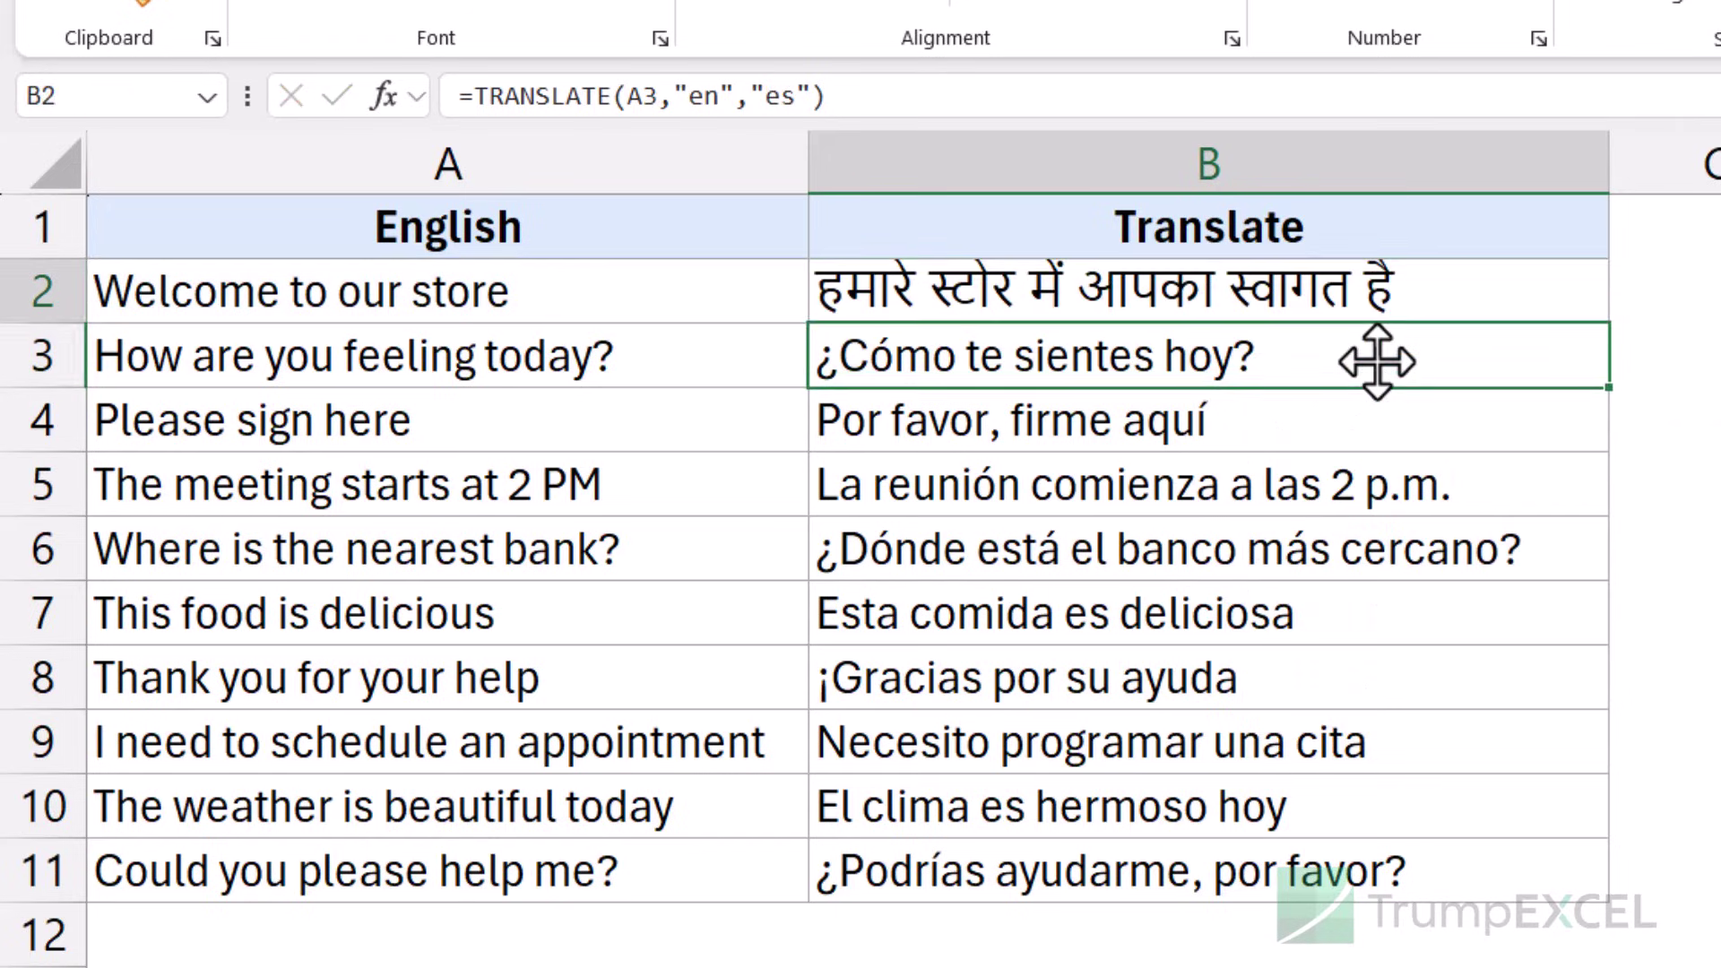
pyautogui.press('Up')
pyautogui.doubleClick(1619, 333)
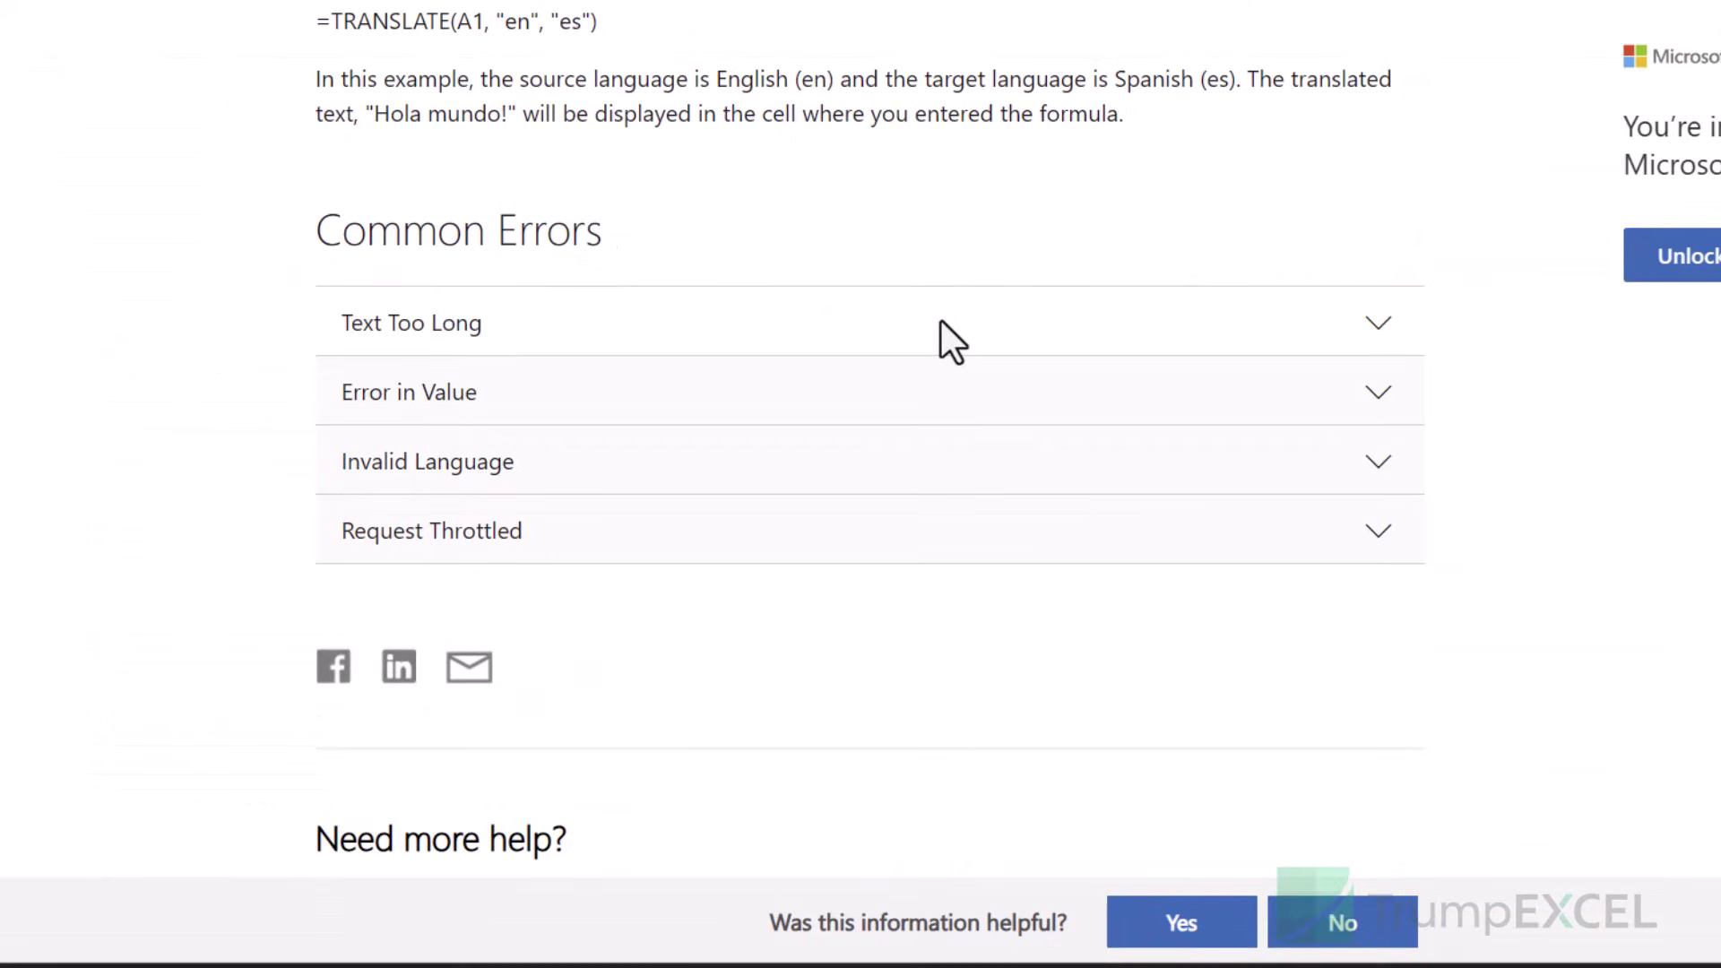
# Step: Expand the Text Too Long explanation under Common Errors on the TRANSLATE help page
pyautogui.click(691, 330)
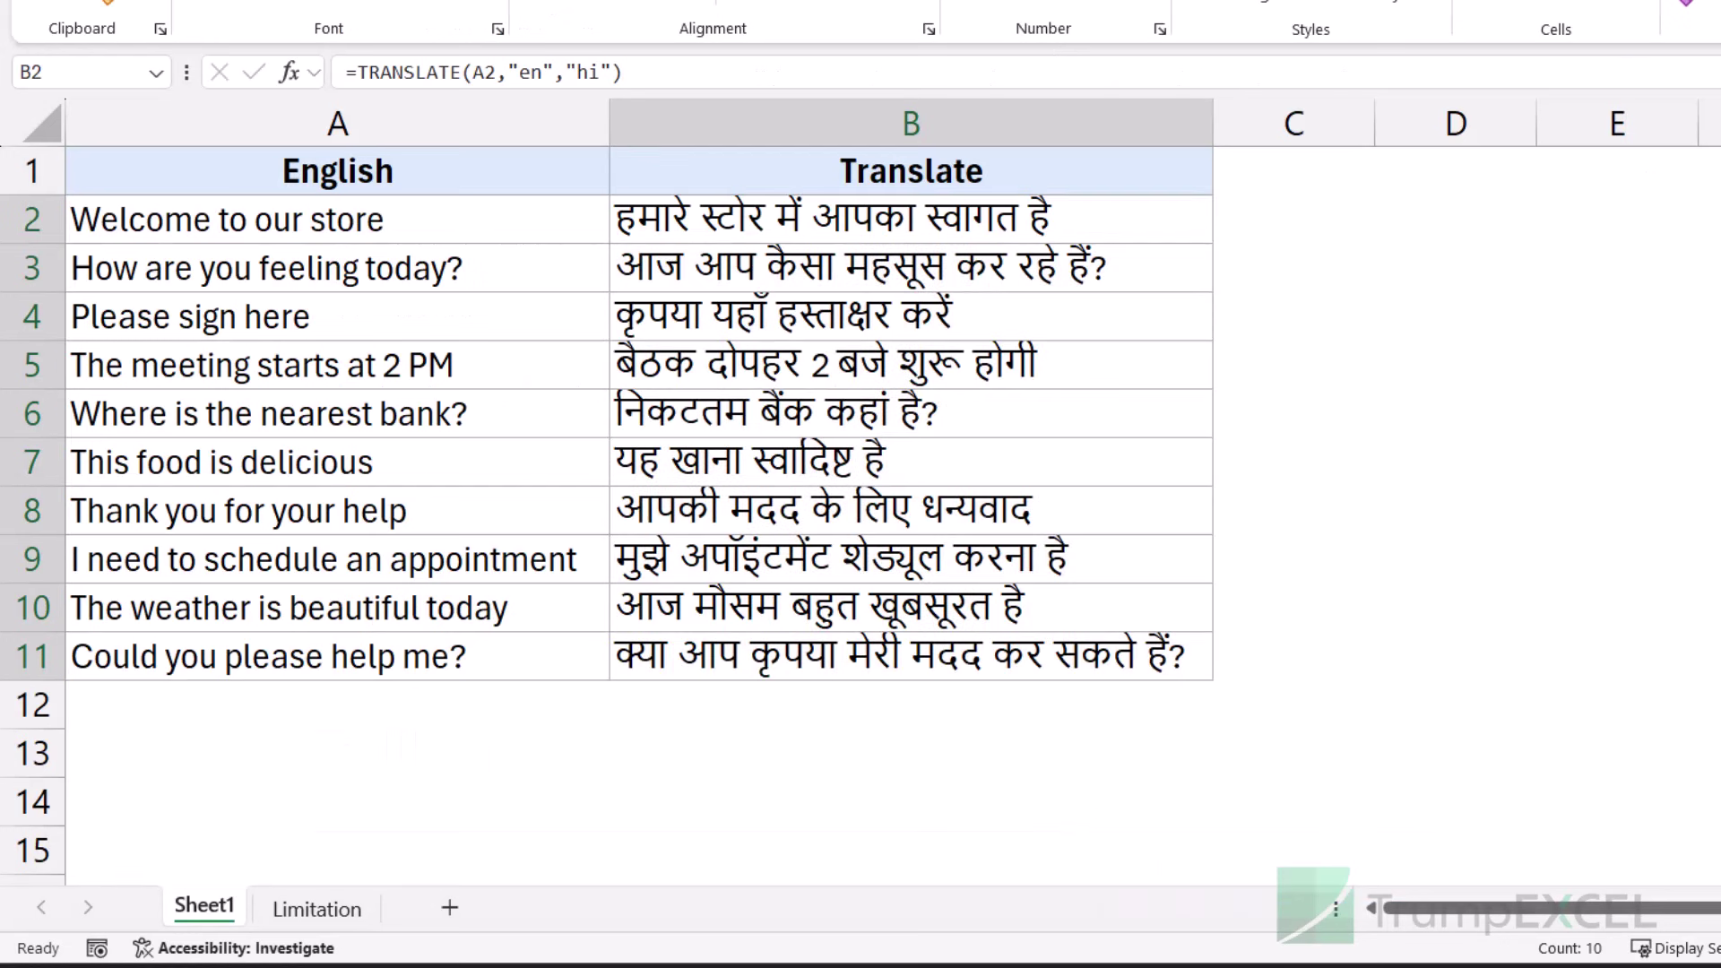
pyautogui.hotkey('ctrl', 'shift', 'Down')
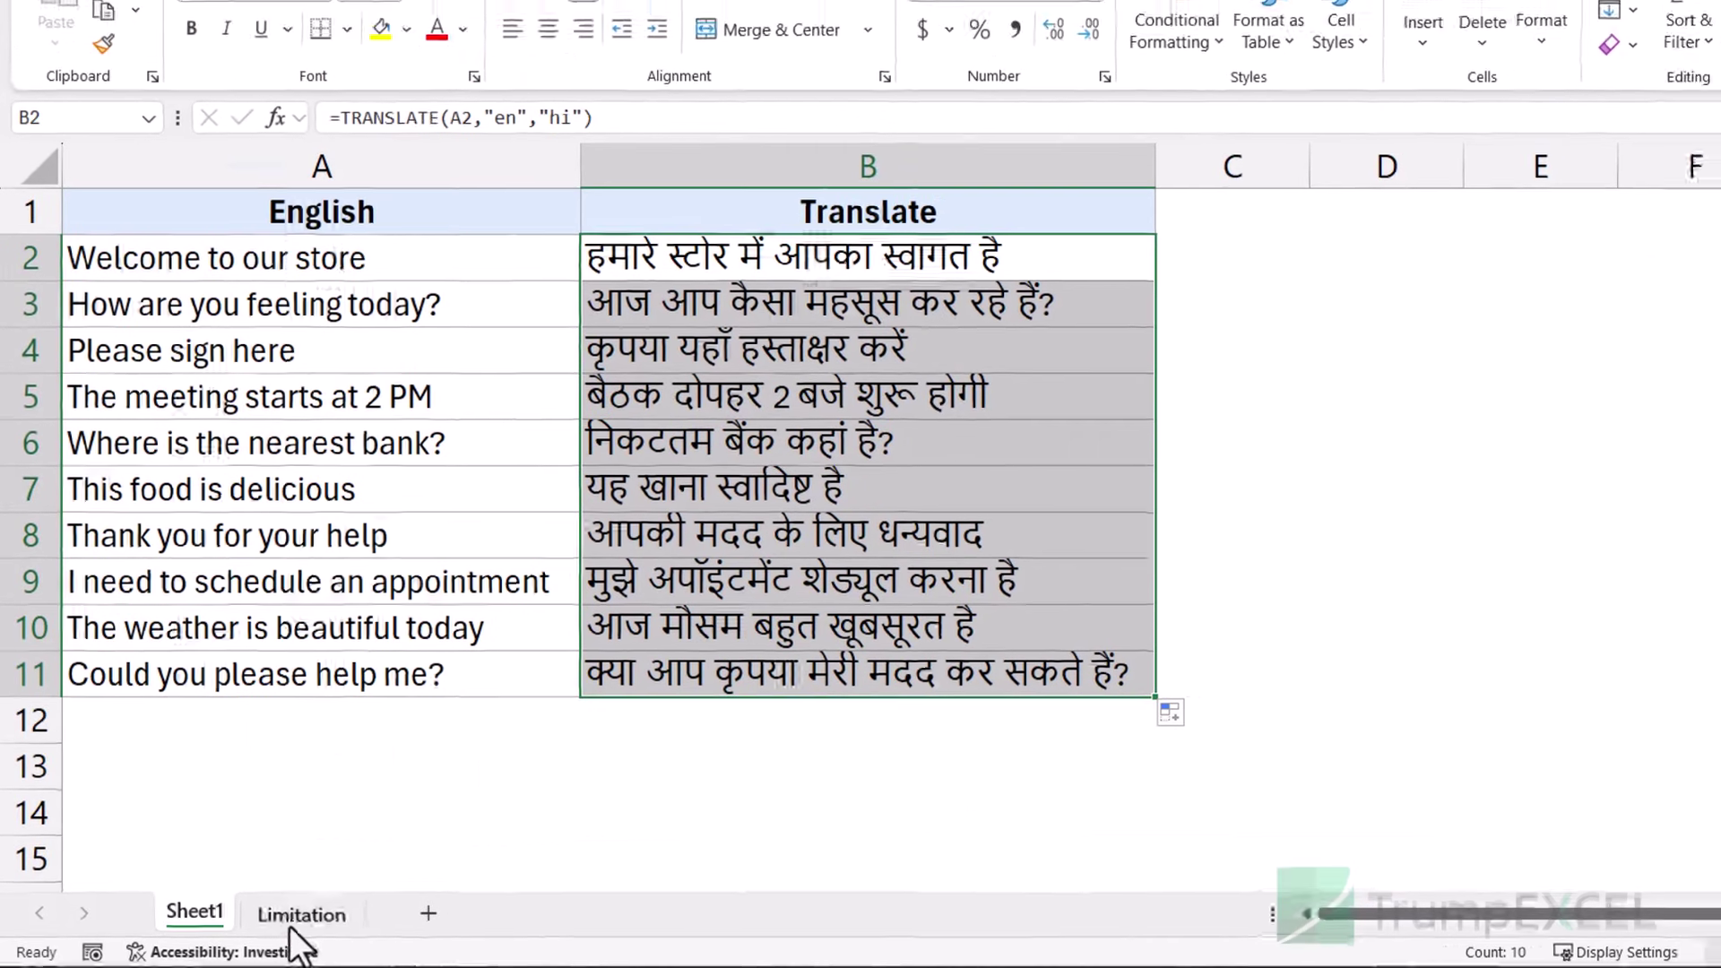
# Step: Open the Limitation sheet and inspect the long text in A2, its translation in B2, and length in C2
pyautogui.click(316, 909)
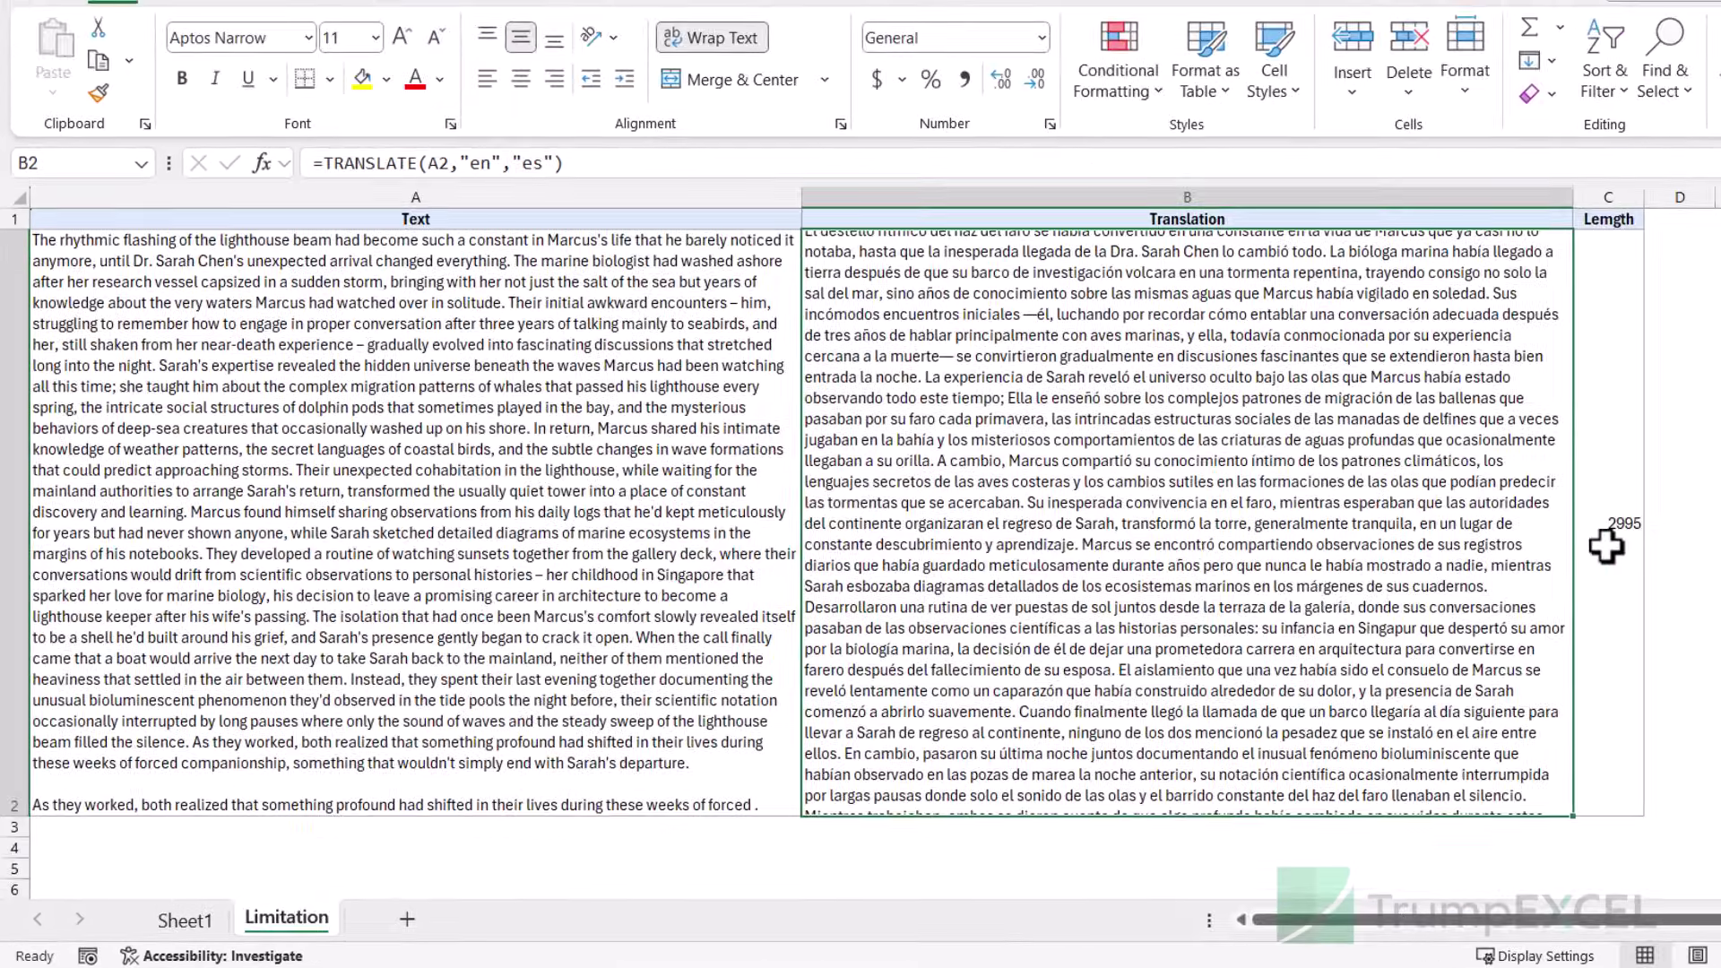
pyautogui.click(566, 454)
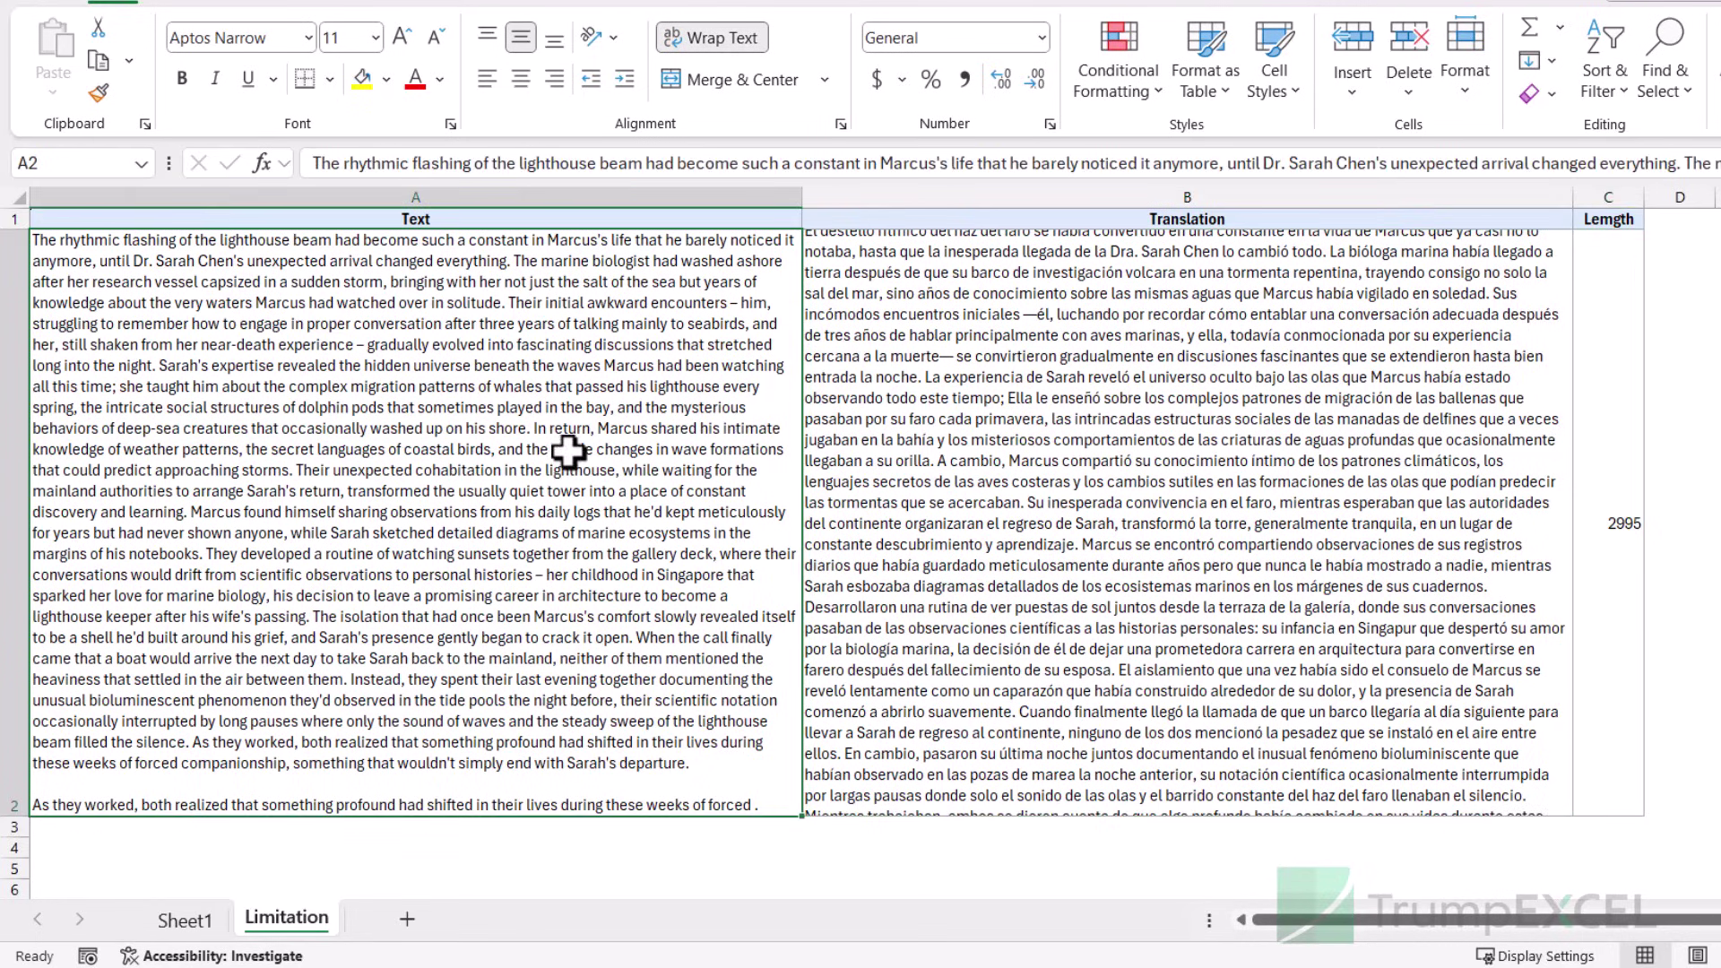
pyautogui.click(846, 434)
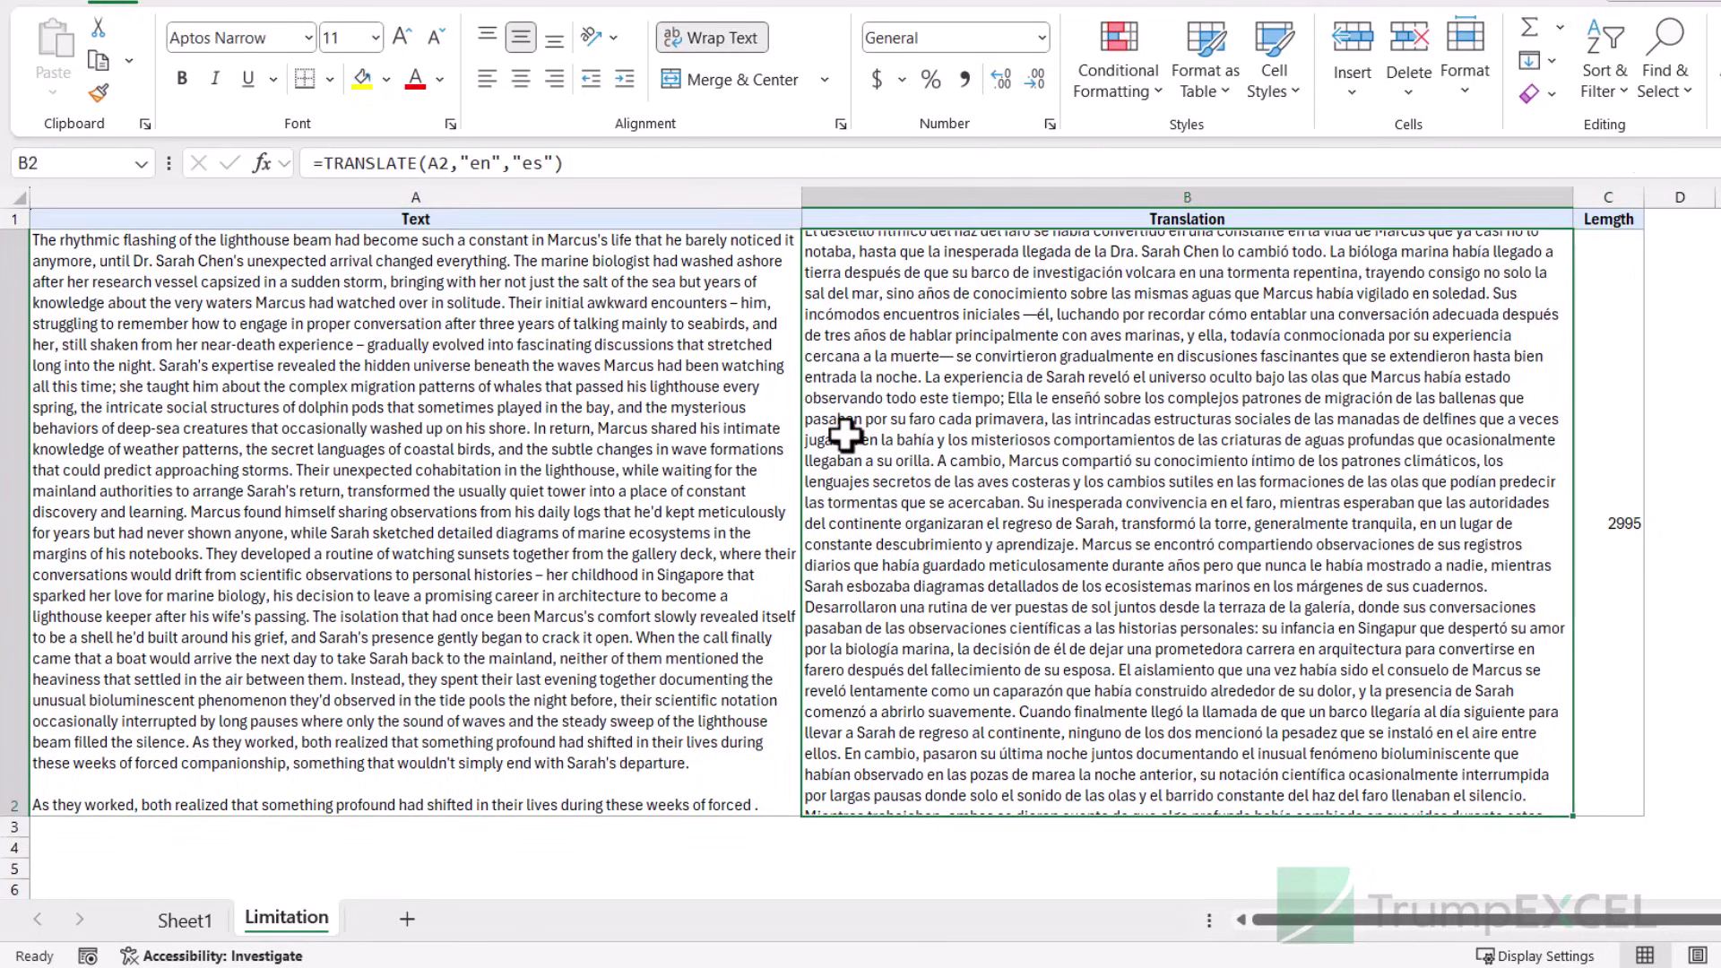
pyautogui.click(1598, 513)
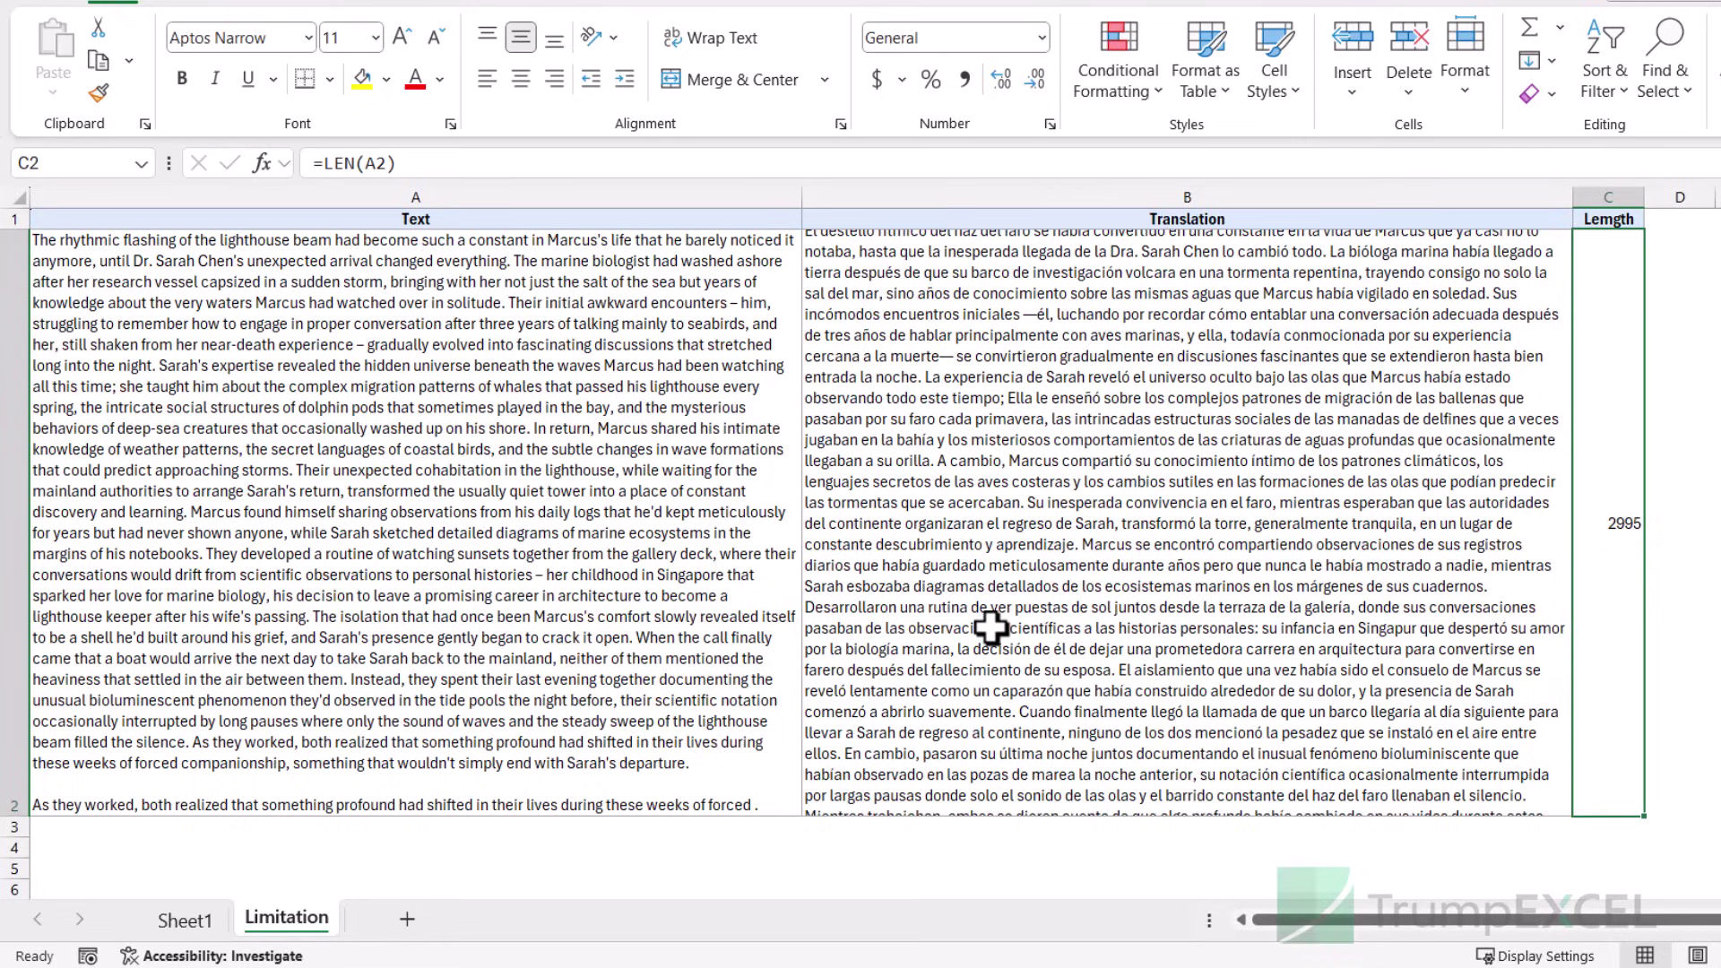
# Step: Edit A2 and select a phrase in the last line of its text
pyautogui.click(730, 668)
pyautogui.doubleClick(764, 801)
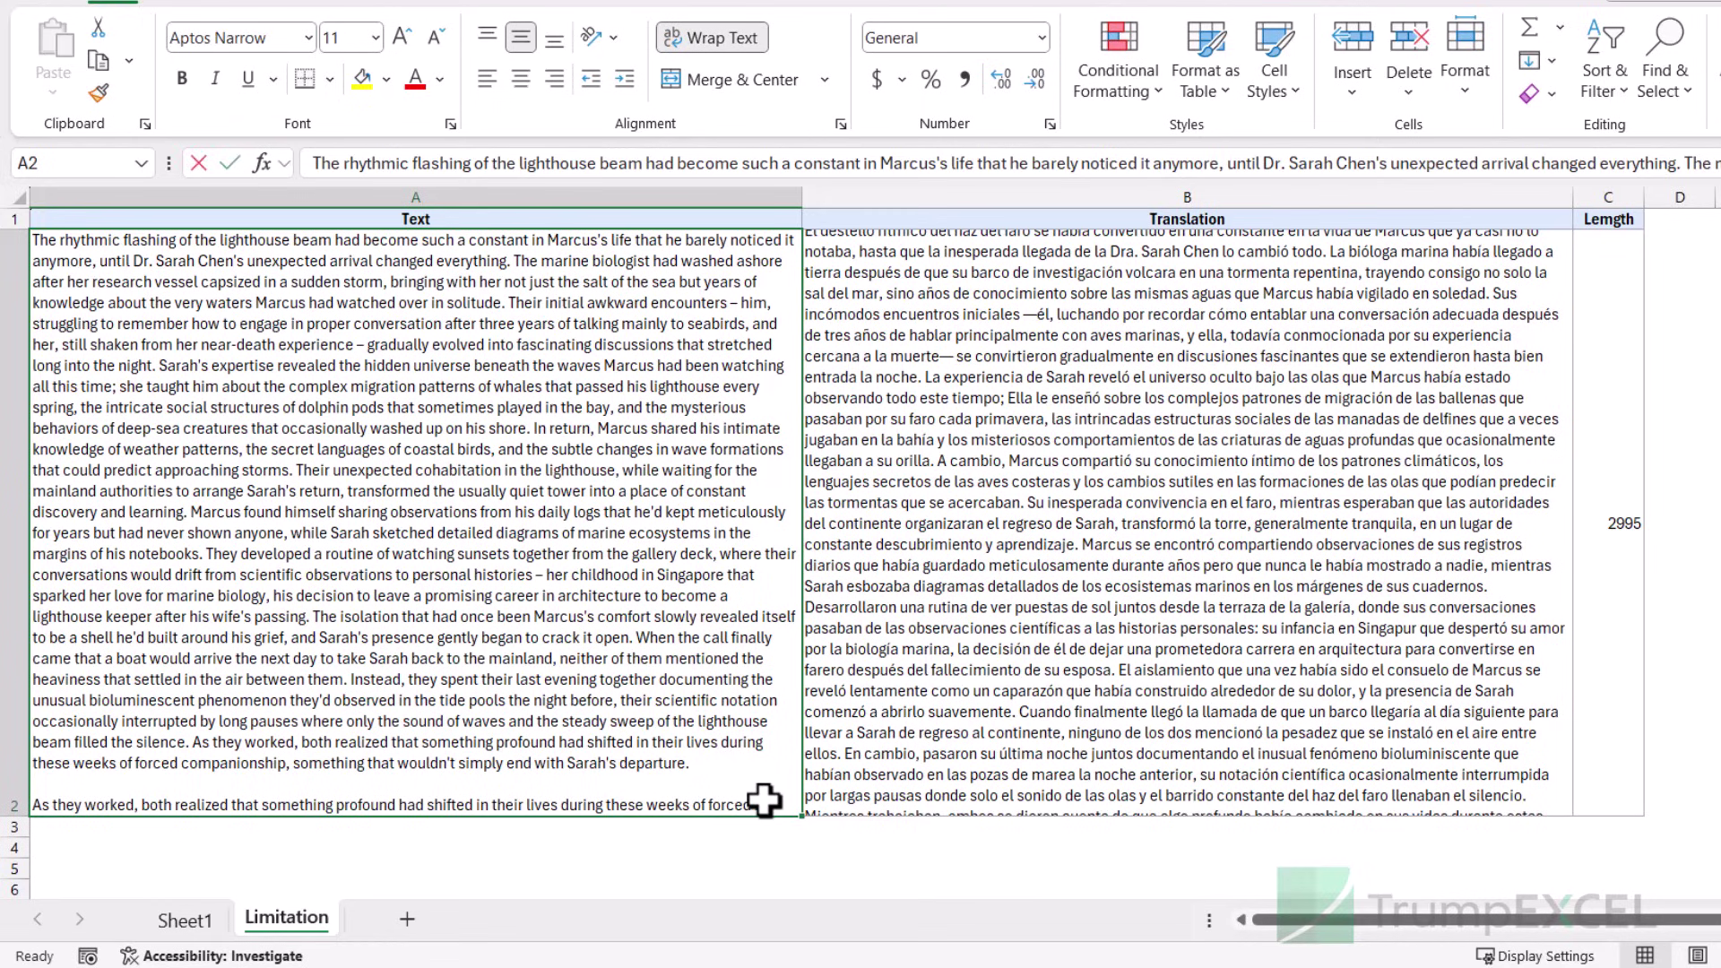
pyautogui.moveTo(764, 802); pyautogui.dragTo(518, 805)
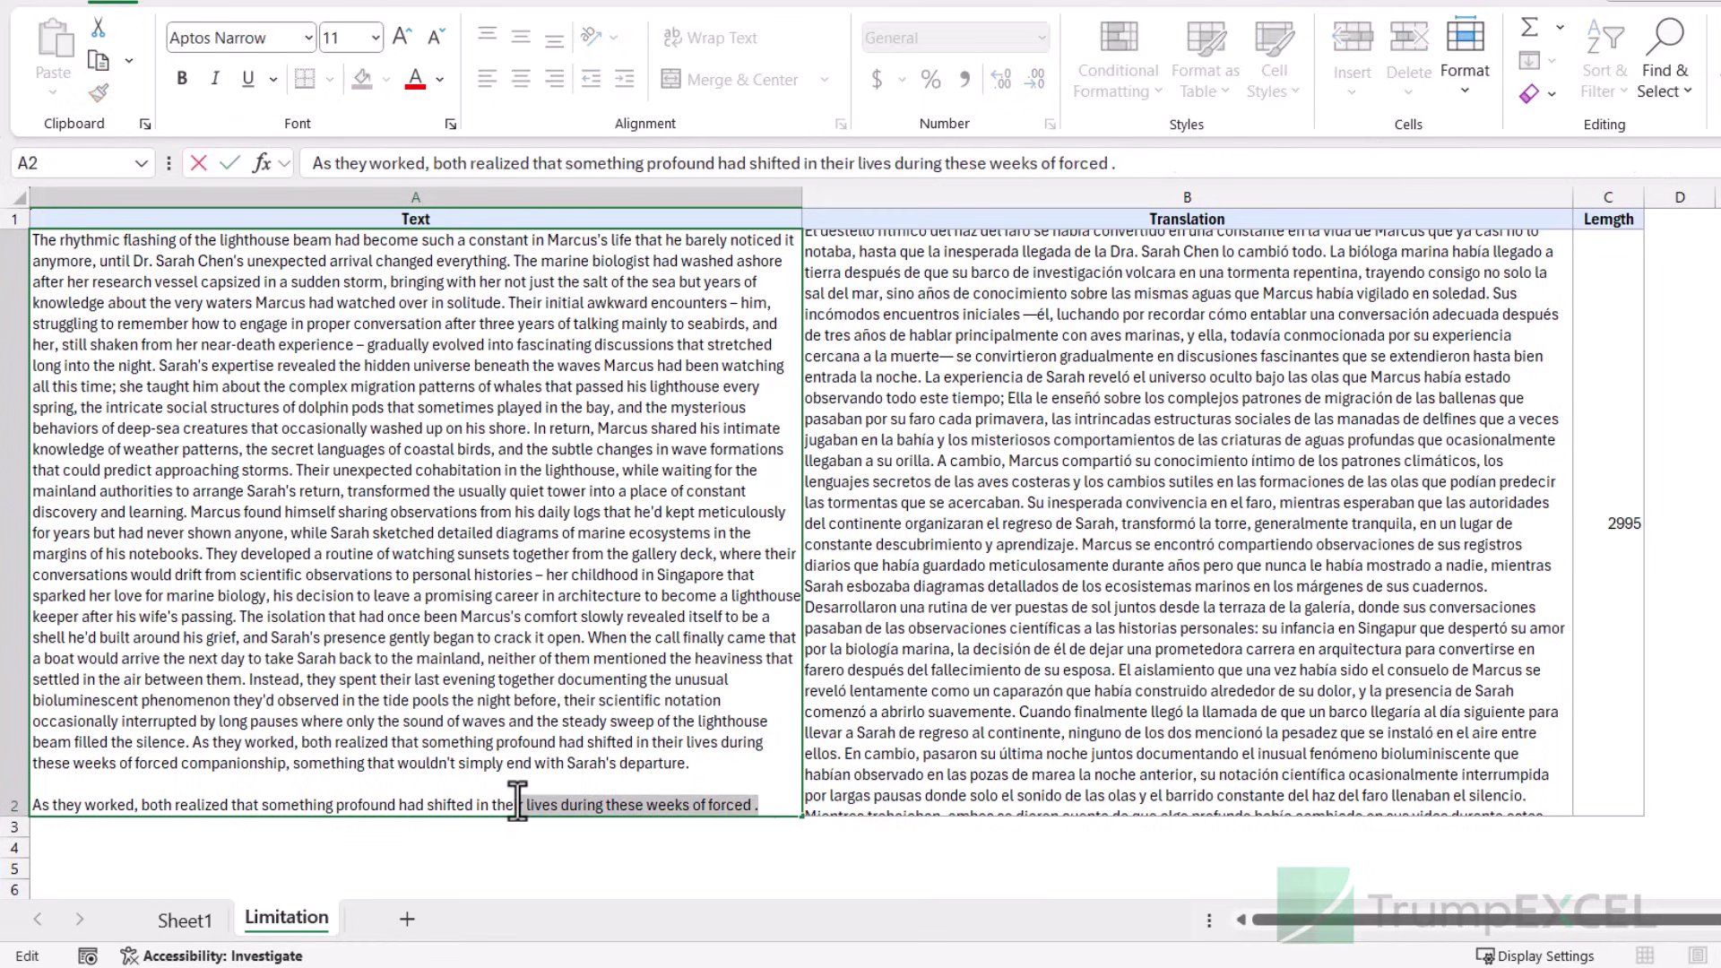
# Step: Append a copy of the phrase to A2 to reach 3034 characters, then expand the Error in Value help
pyautogui.hotkey('ctrl', 'c')
pyautogui.click(762, 804)
pyautogui.hotkey('ctrl', 'v')
pyautogui.press('Return')
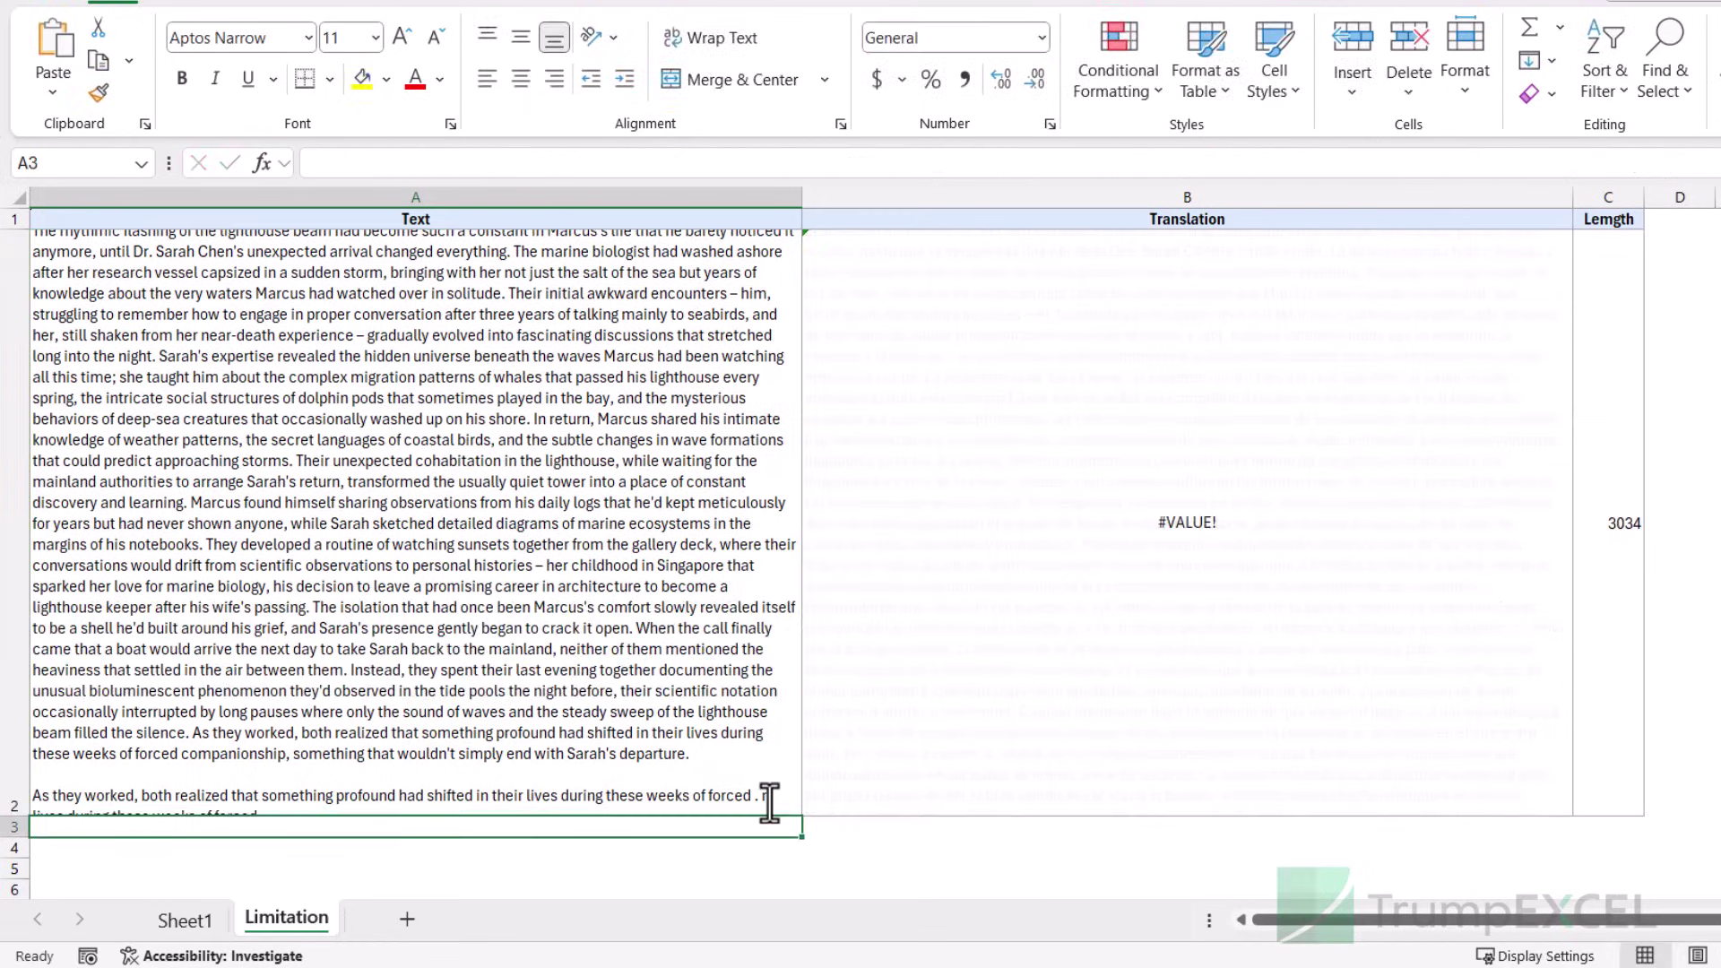
pyautogui.click(769, 803)
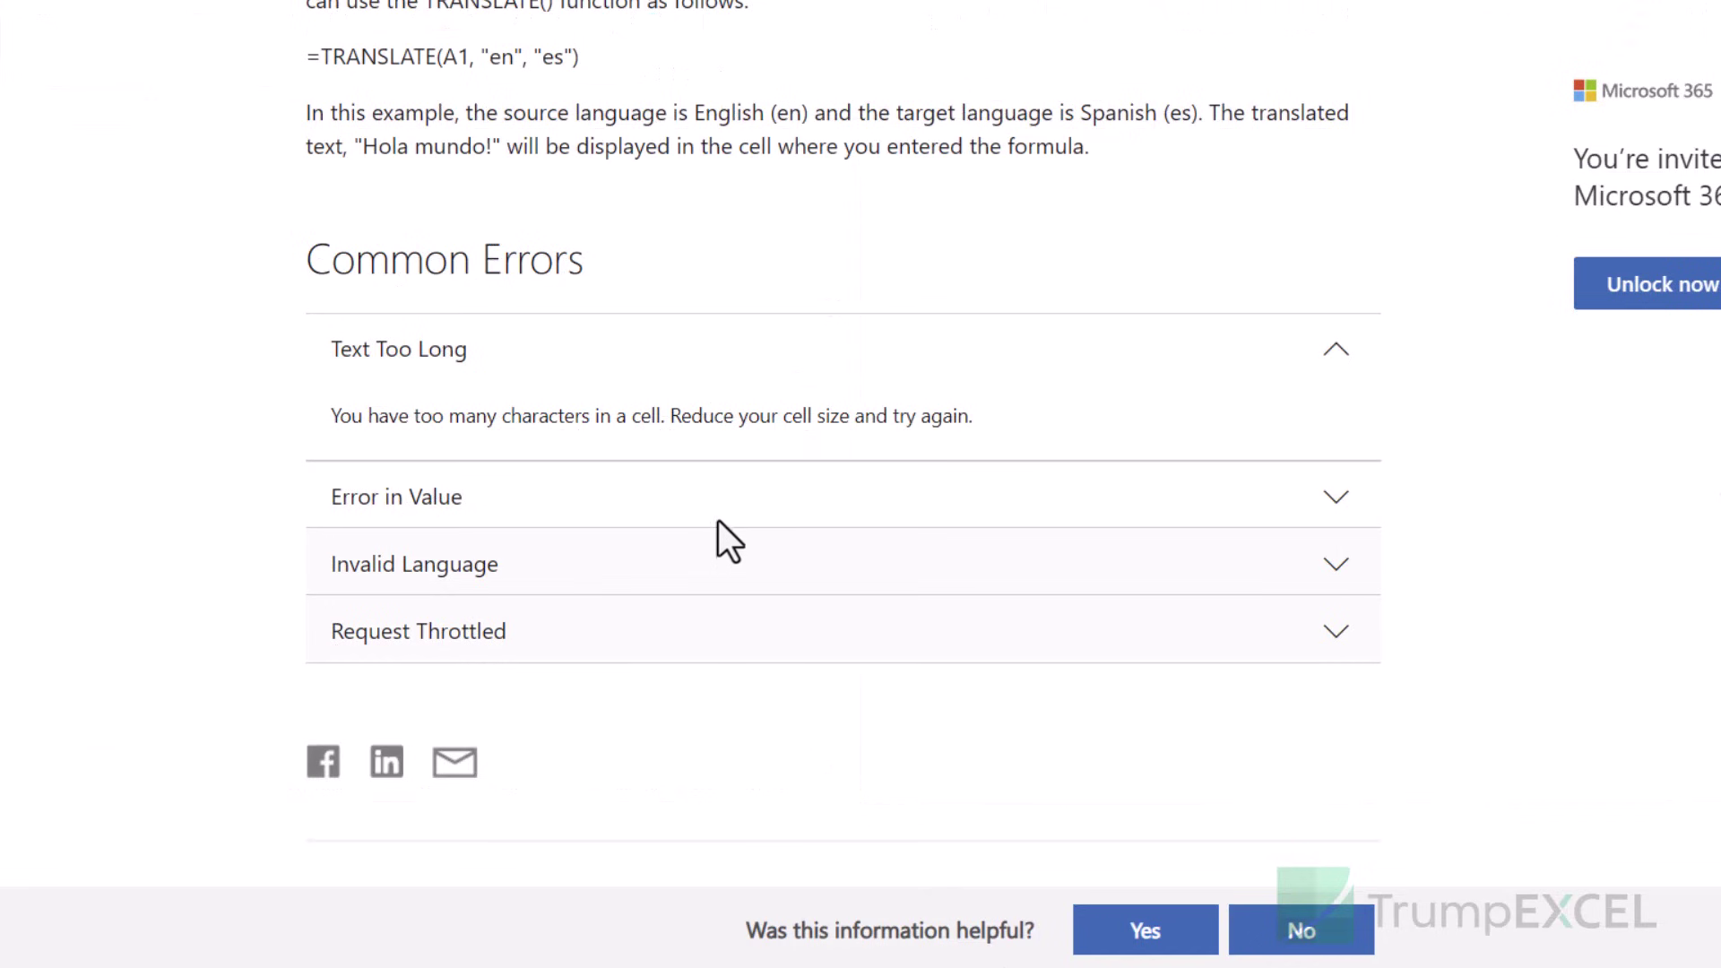
pyautogui.click(718, 516)
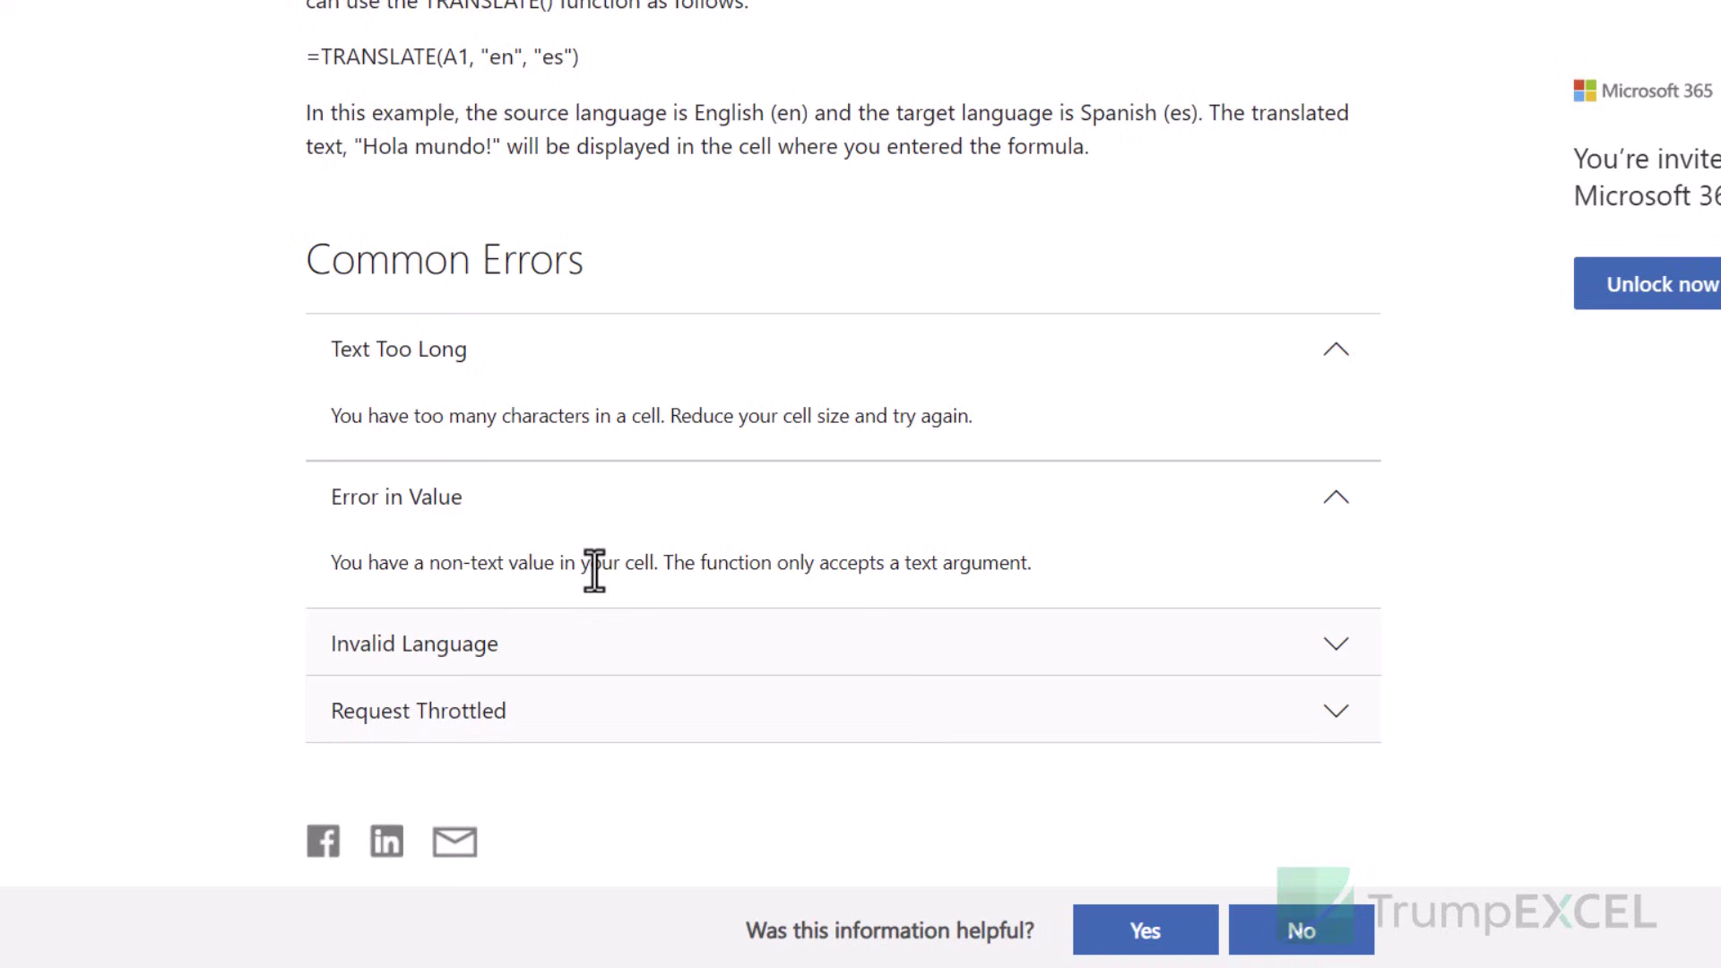
# Step: Expand the Invalid Language and Request Throttled error explanations on the TRANSLATE help page
pyautogui.click(616, 638)
pyautogui.scroll(-3, 654, 538)
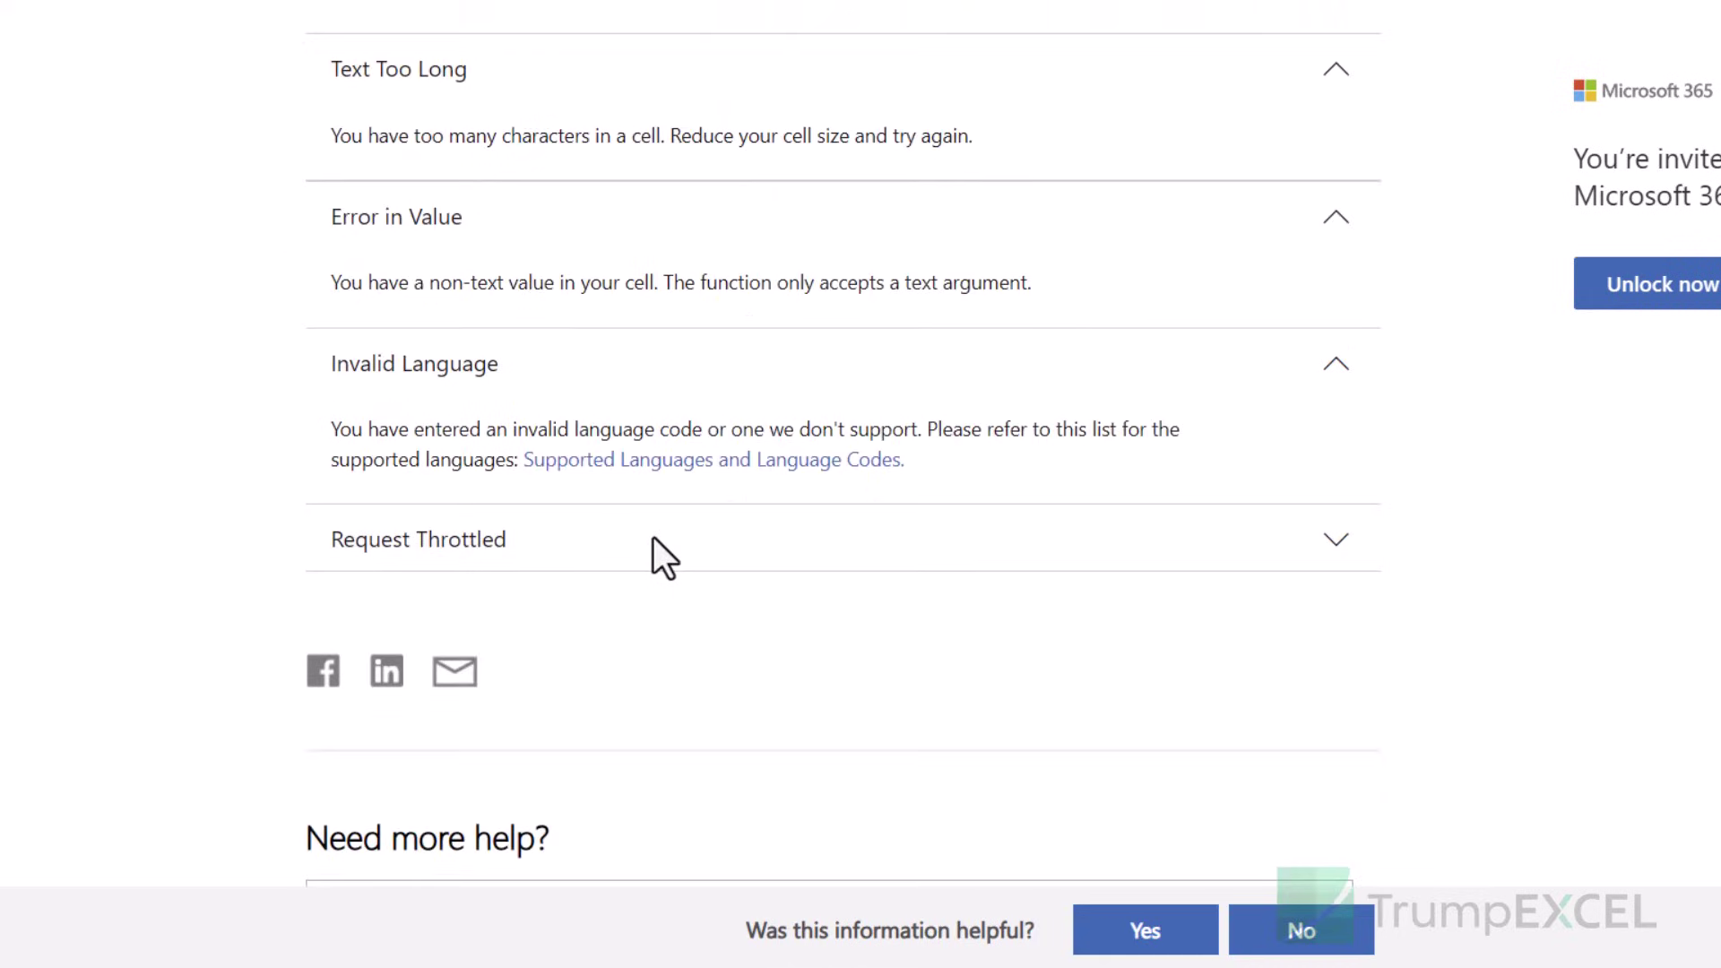
pyautogui.click(653, 538)
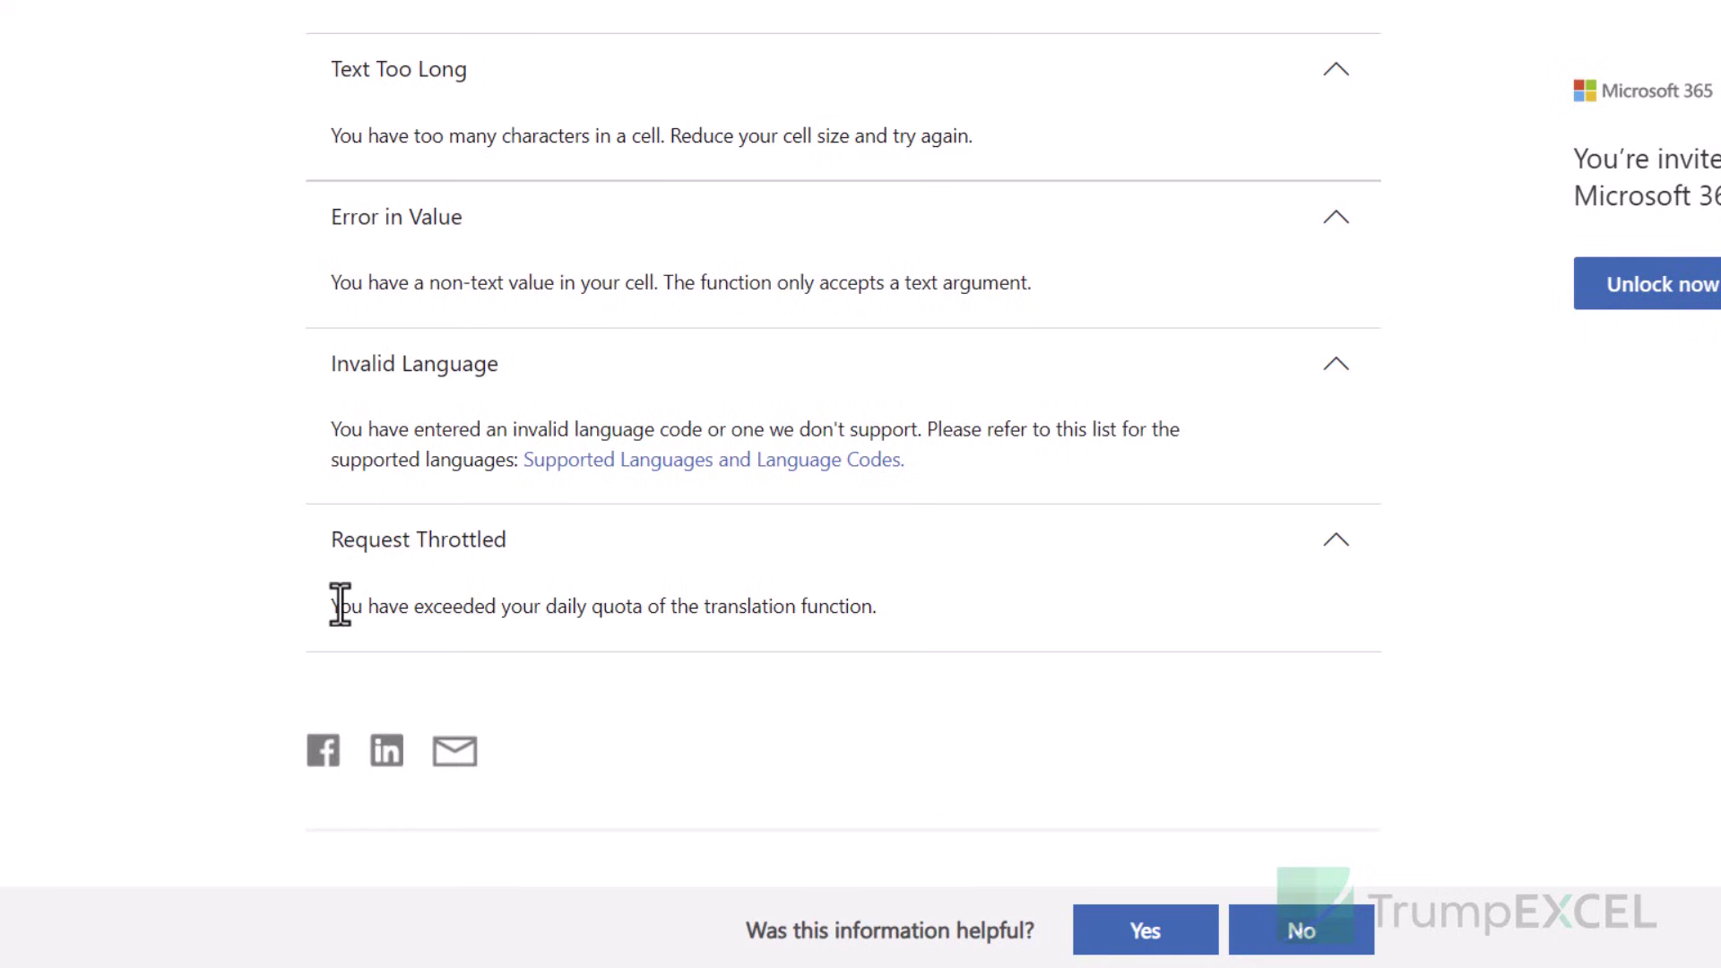
pyautogui.moveTo(1167, 963)
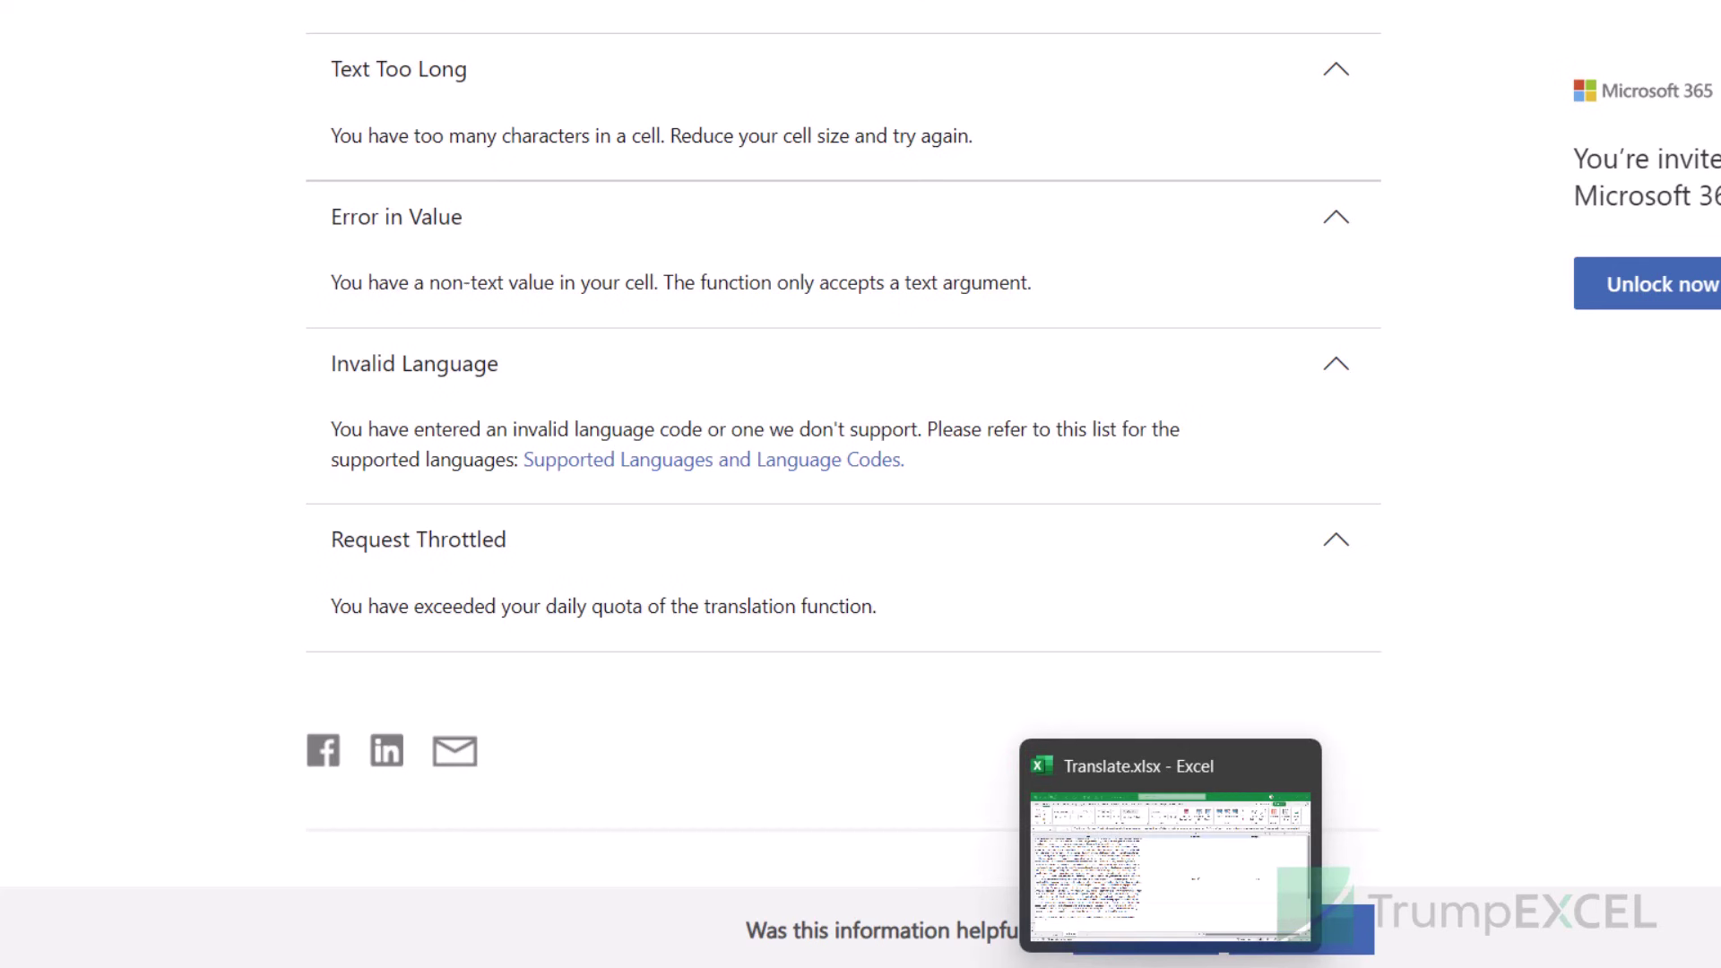